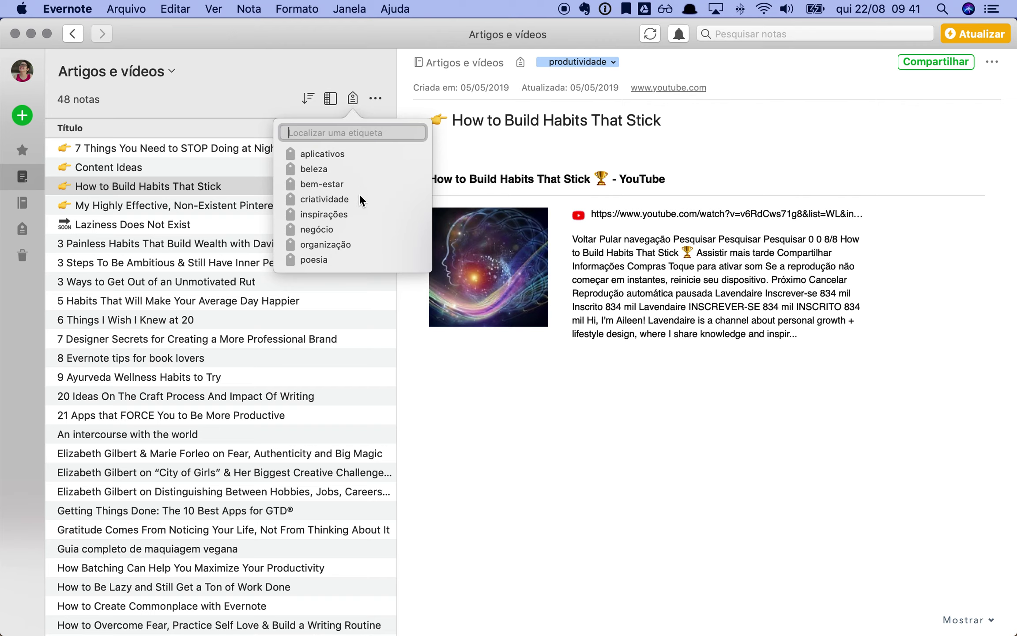
Filter the notes in the Artigos e vídeos notebook by the criatividade tag and clear the filter again.
scroll(360, 195, down, 1)
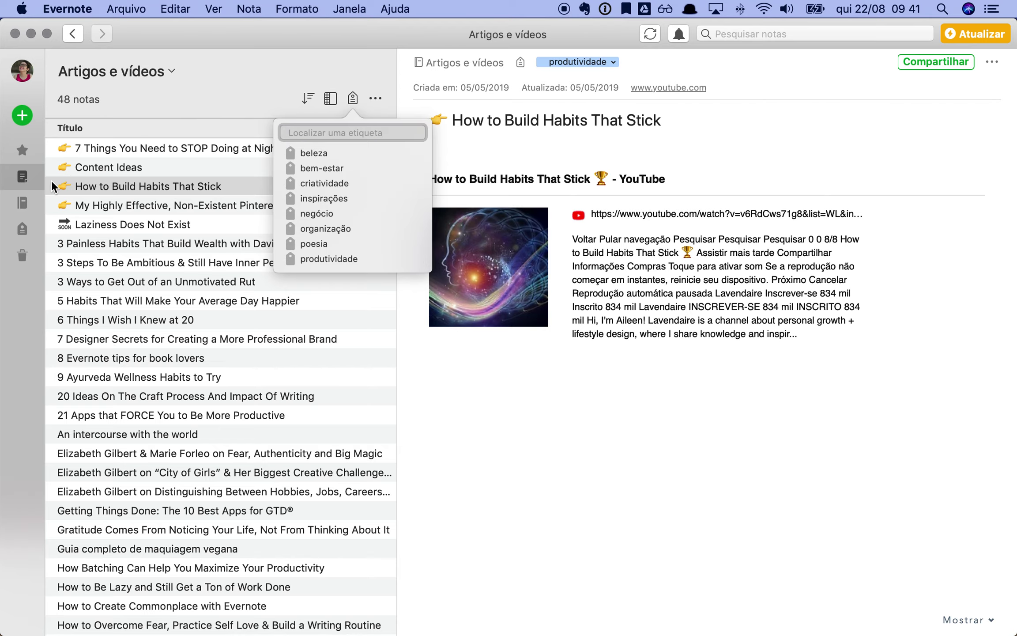
click(20, 203)
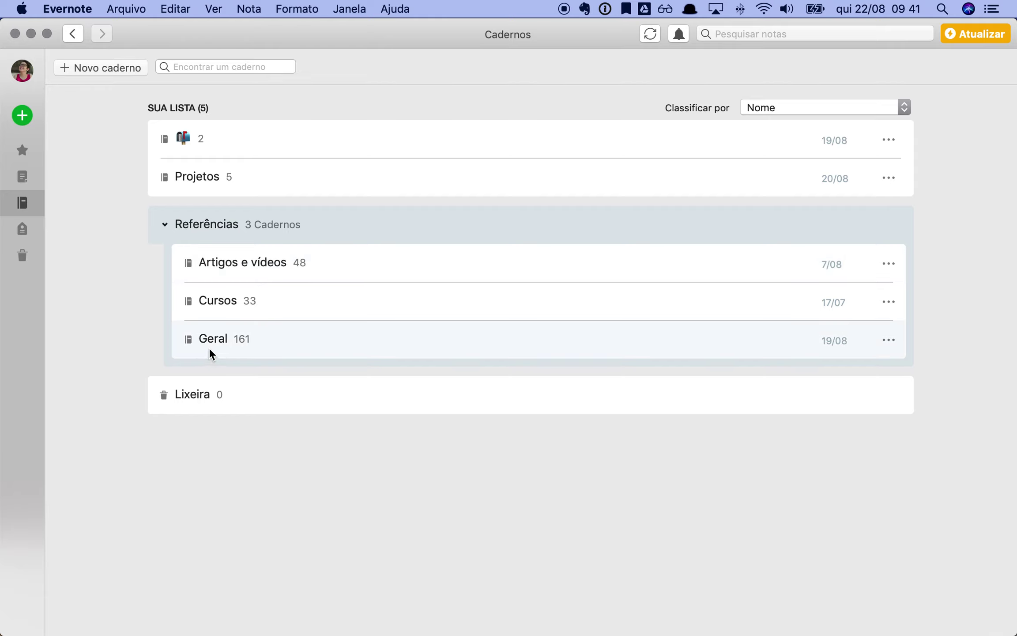
click(262, 273)
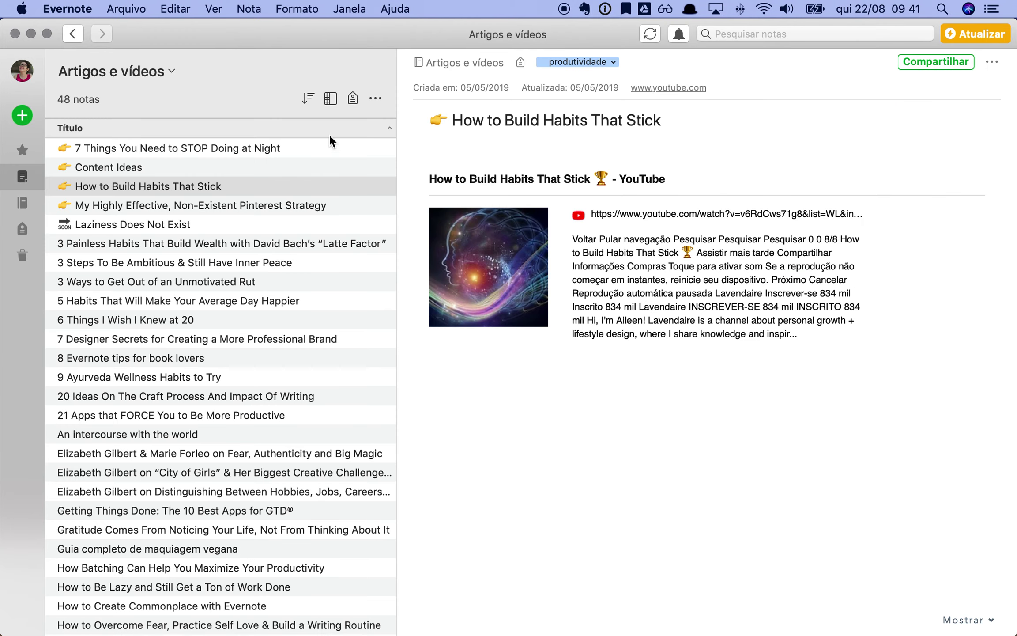
click(354, 98)
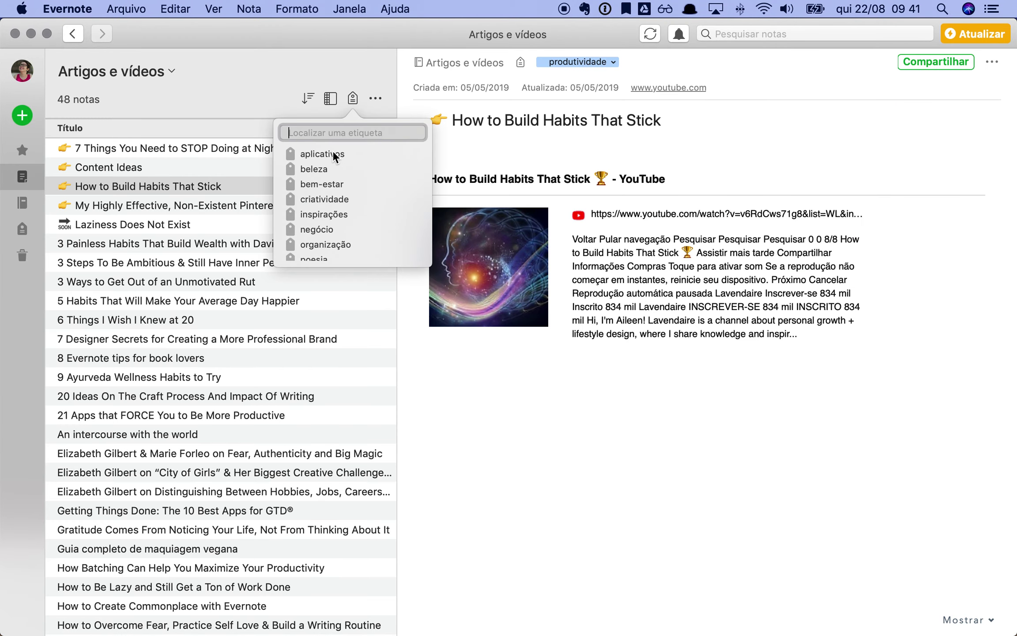
click(338, 199)
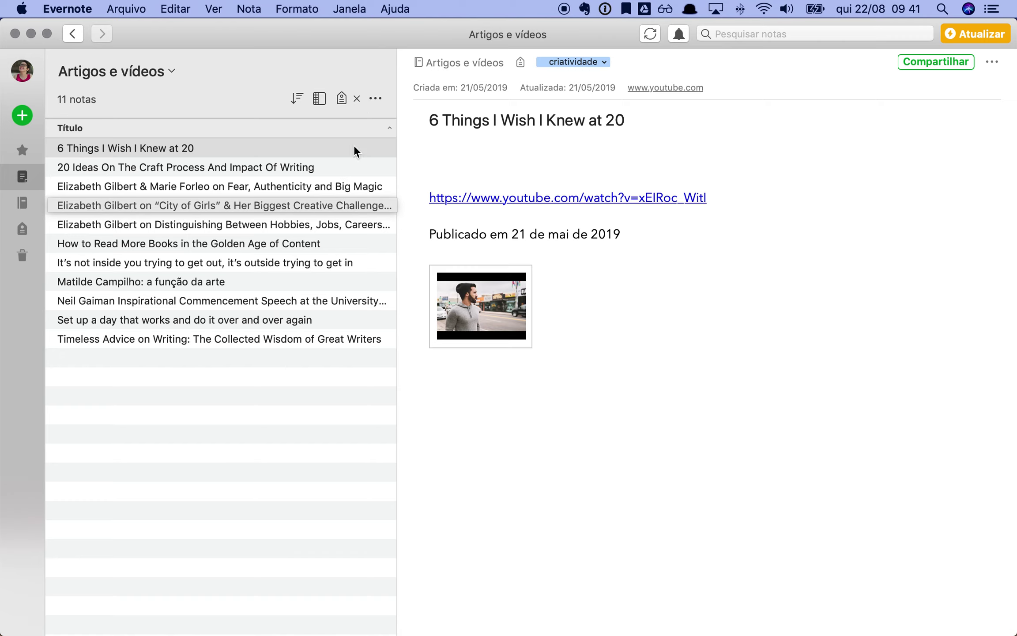
click(359, 99)
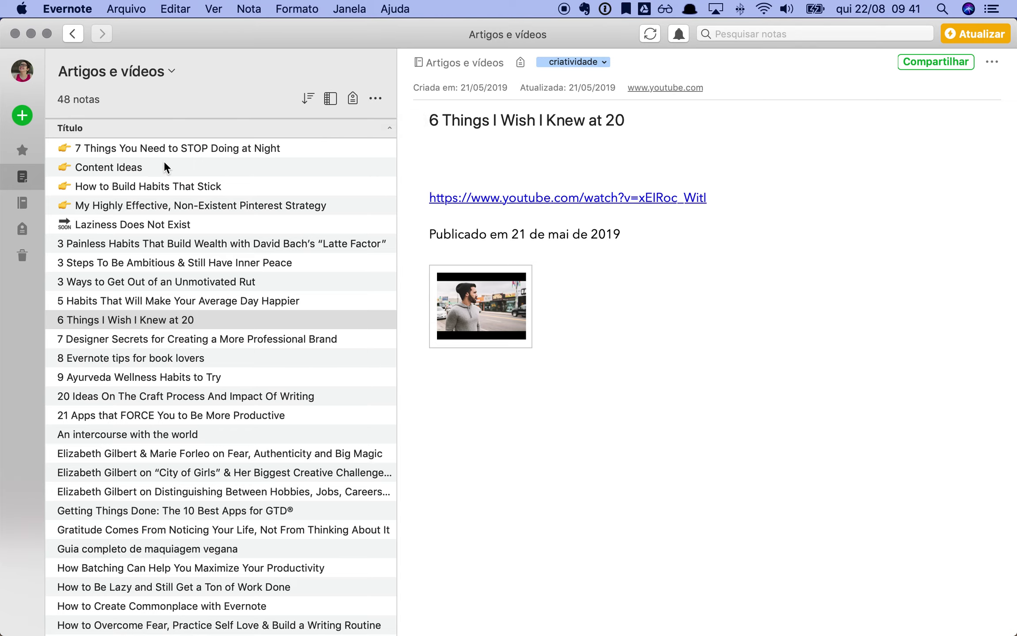
View the notes "7 Things You Need to STOP Doing at Night" and "It's not inside you trying to get out, it's outside trying to get in".
click(176, 153)
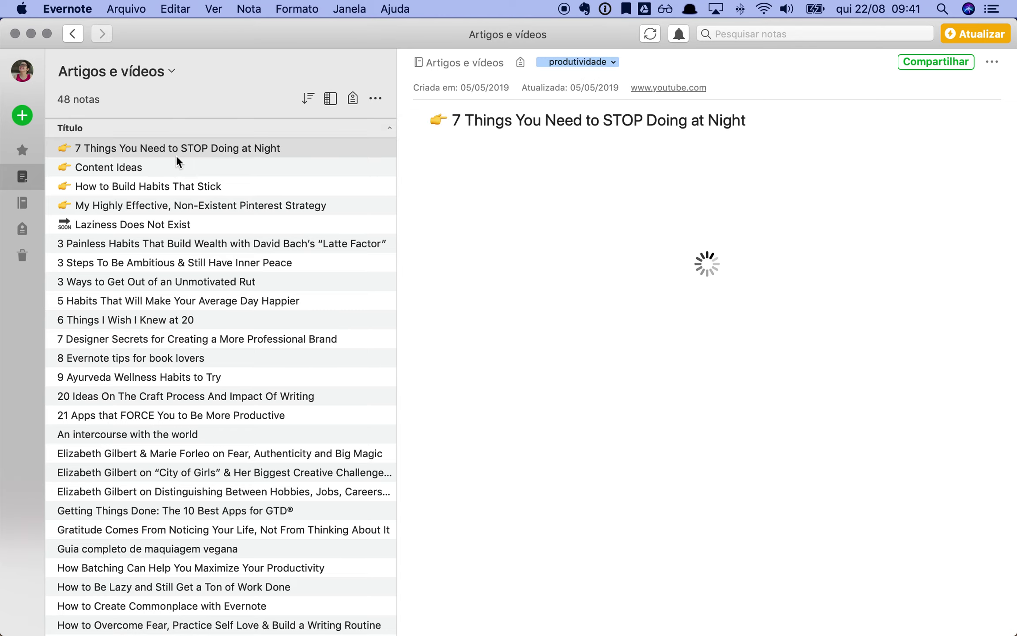
click(441, 116)
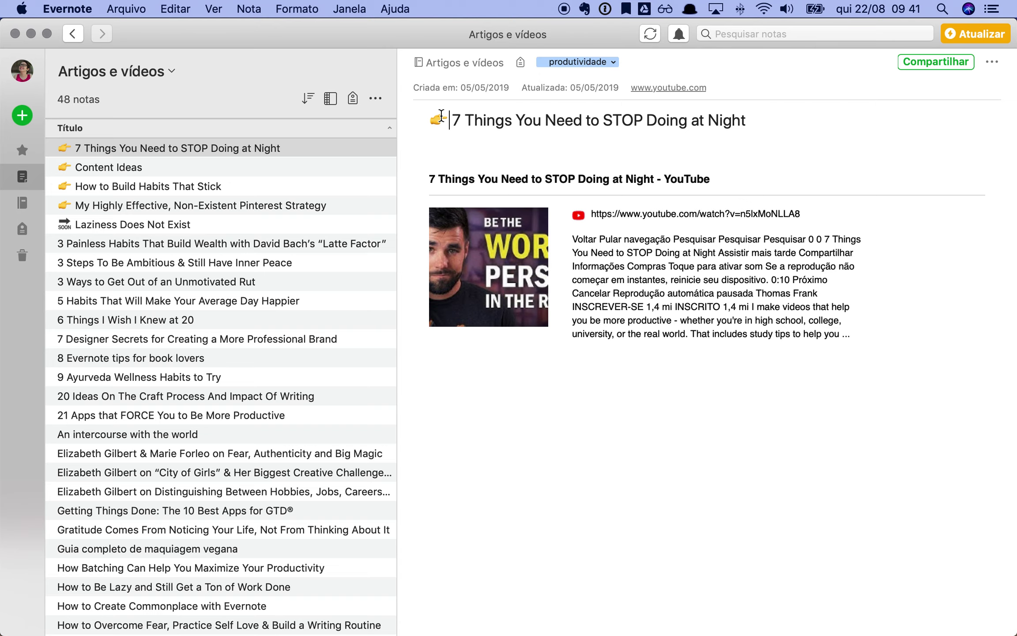
scroll(320, 314, down, 10)
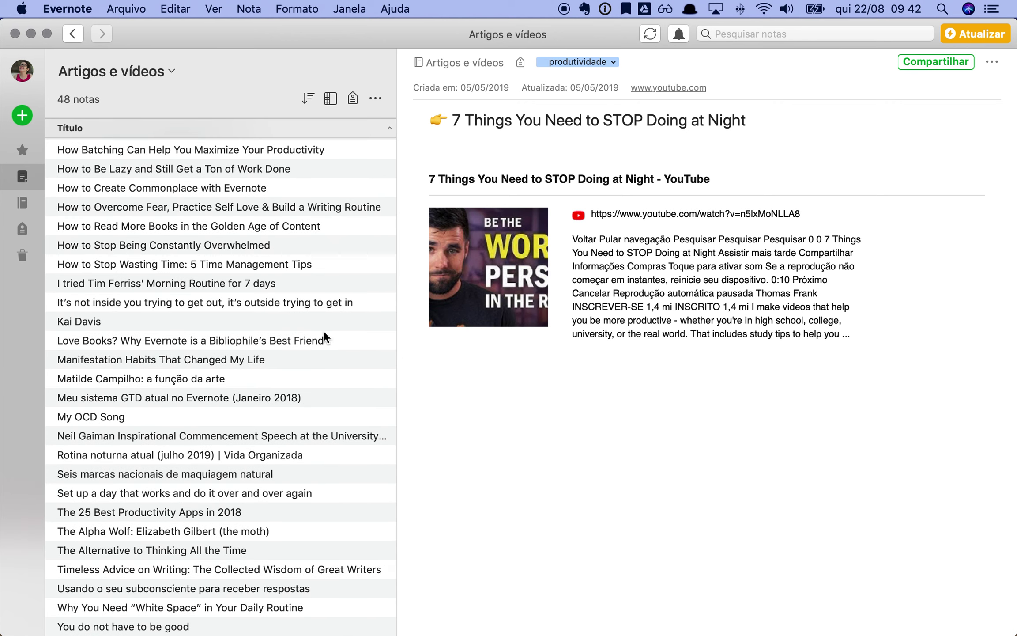
scroll(321, 304, down, 2)
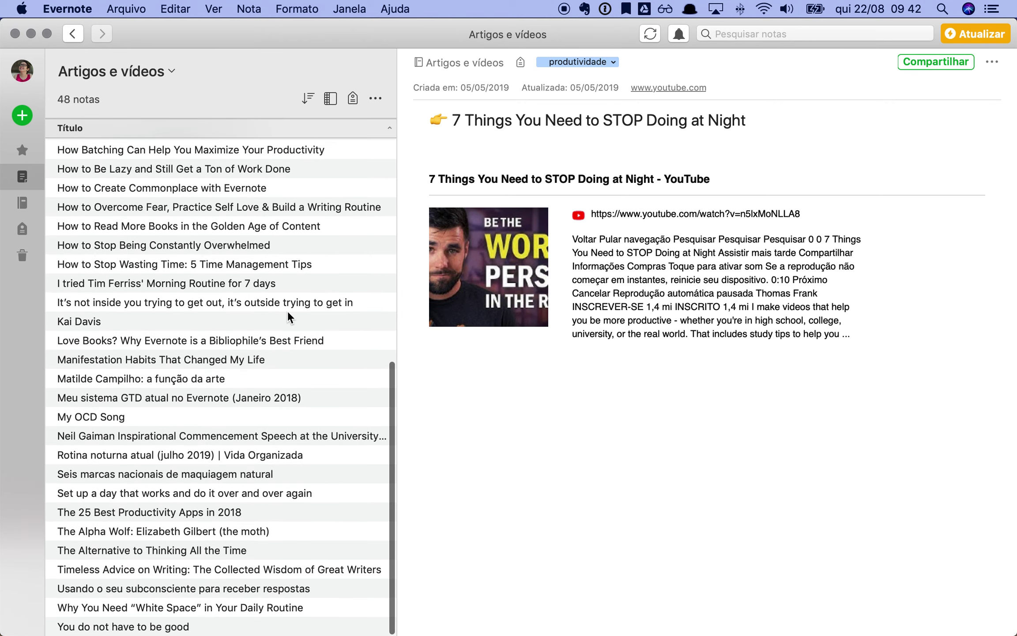
click(288, 311)
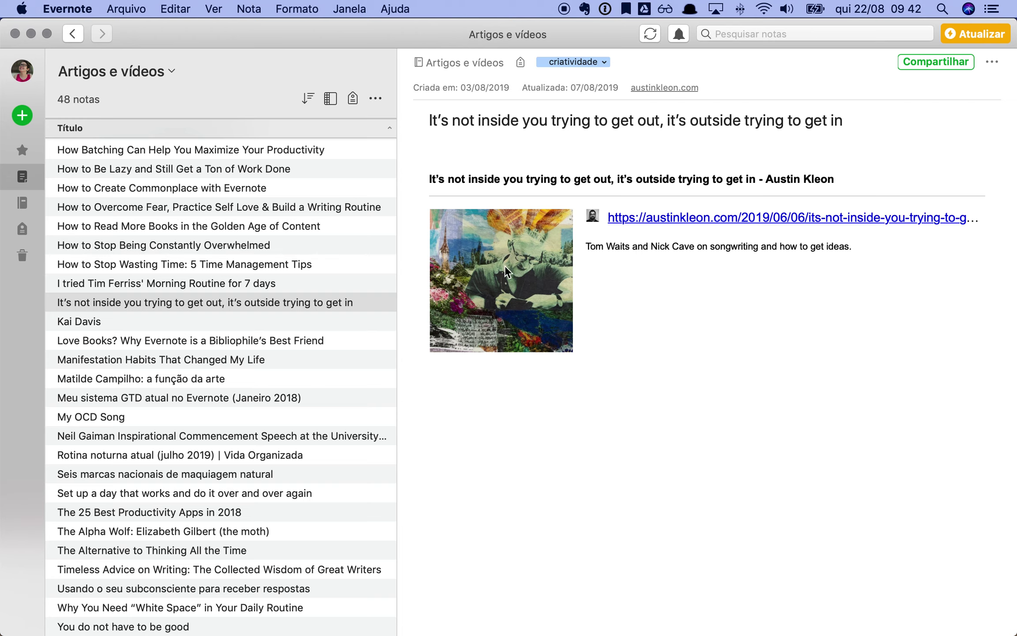
Open the note "Meu sistema GTD atual no Evernote (Janeiro 2018)" and skim through its content.
click(183, 397)
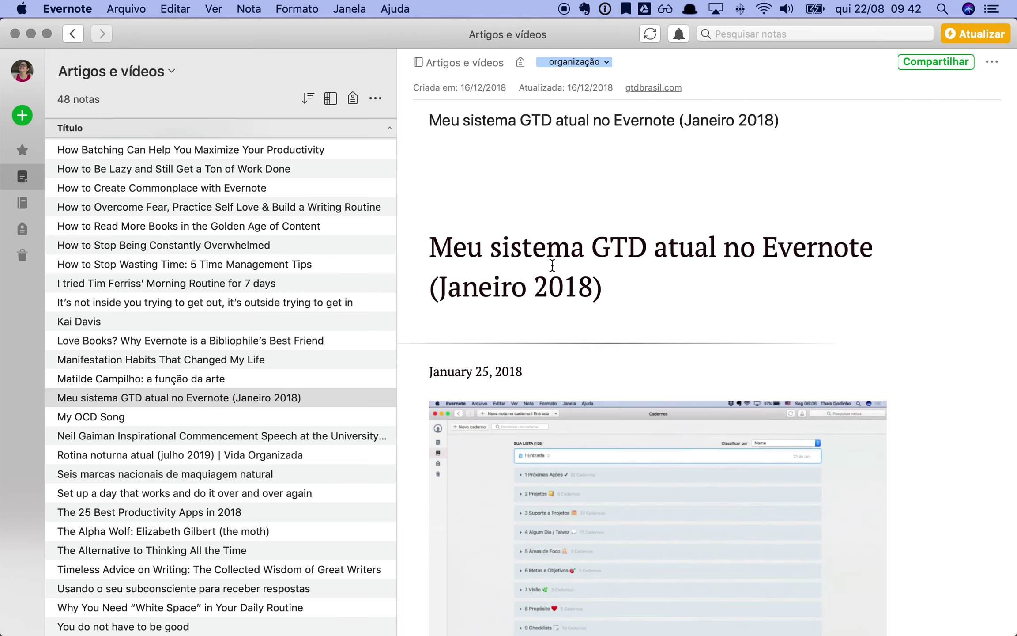
scroll(865, 353, down, 8)
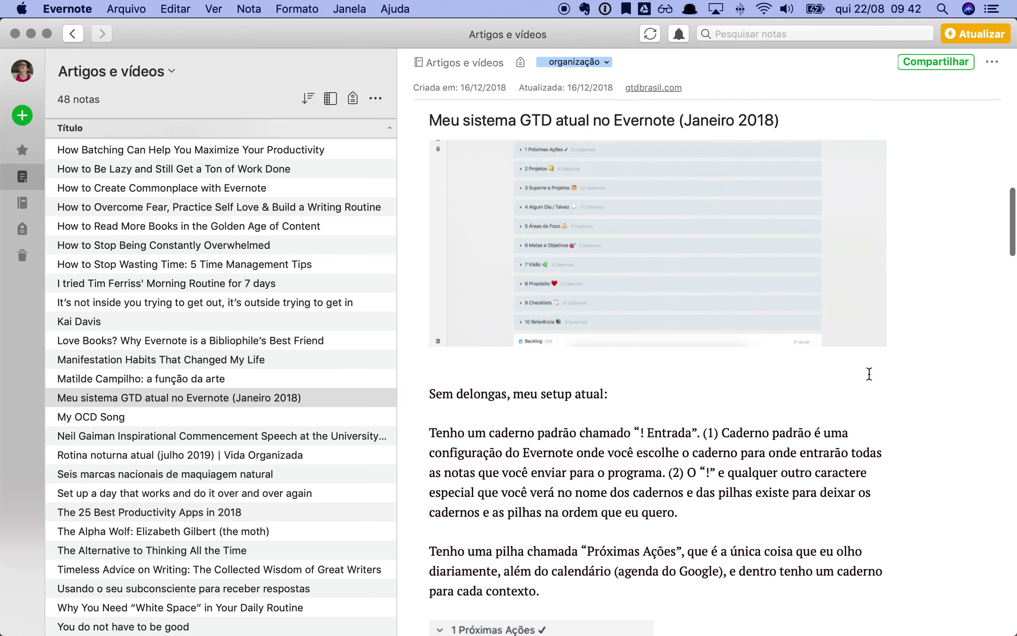
scroll(869, 374, down, 15)
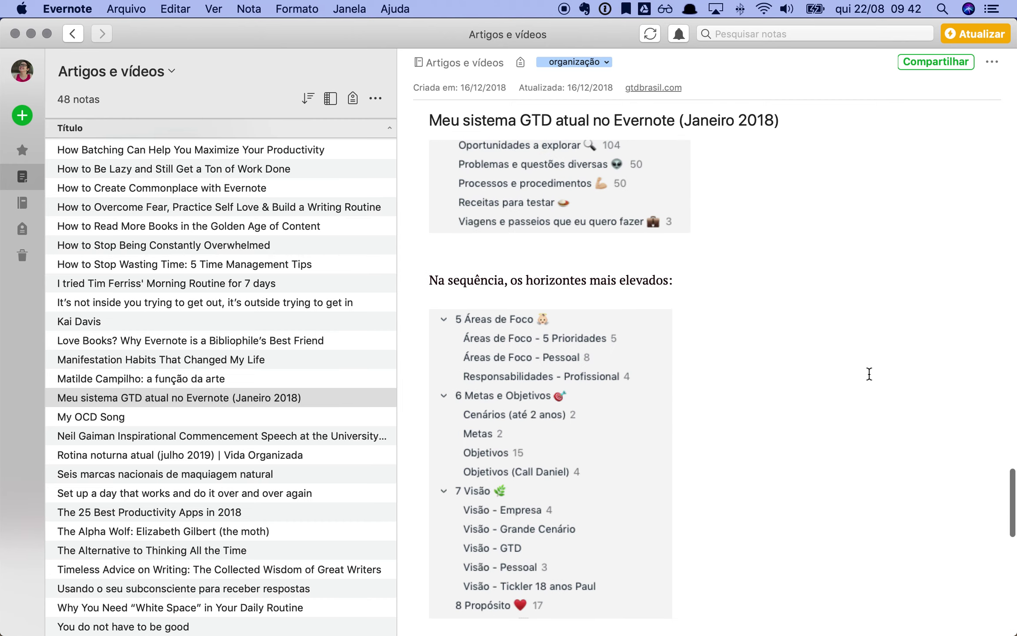
scroll(869, 374, up, 15)
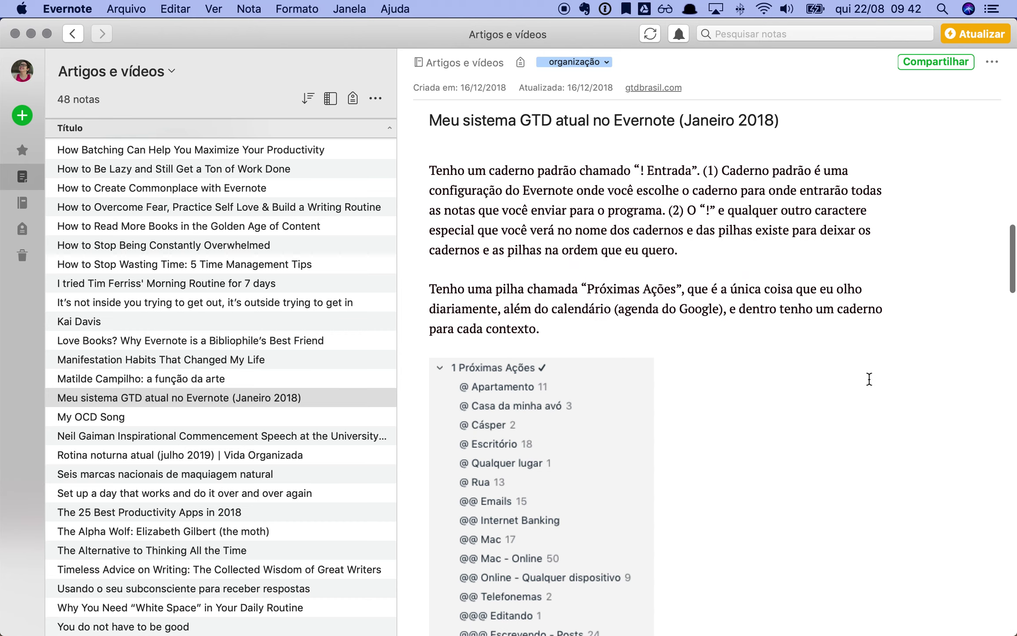
scroll(869, 379, up, 10)
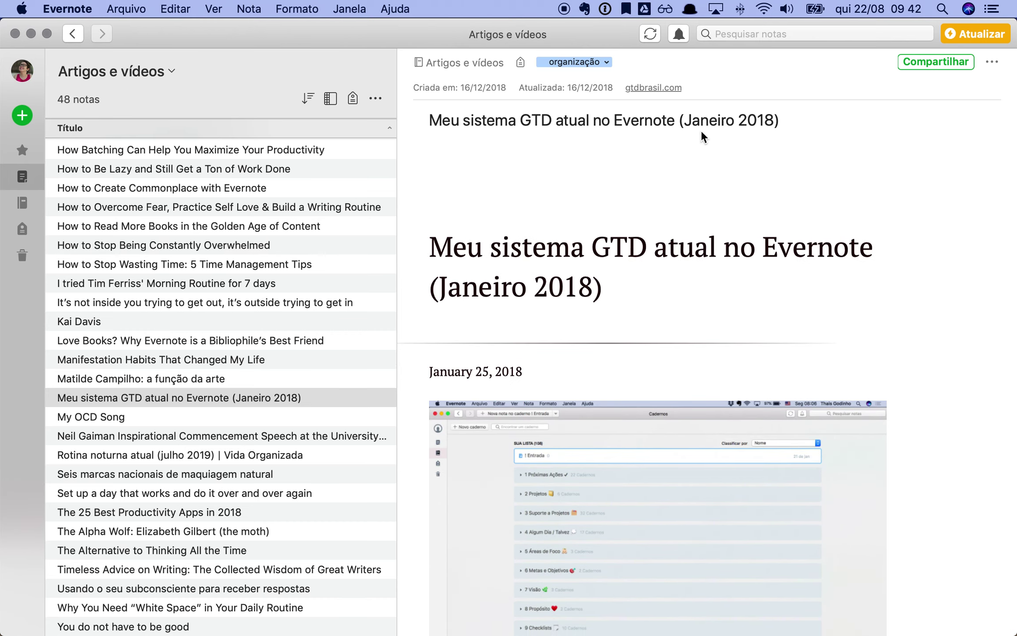
Open the note "The 25 Best Productivity Apps in 2018" and look over its opening section.
click(251, 511)
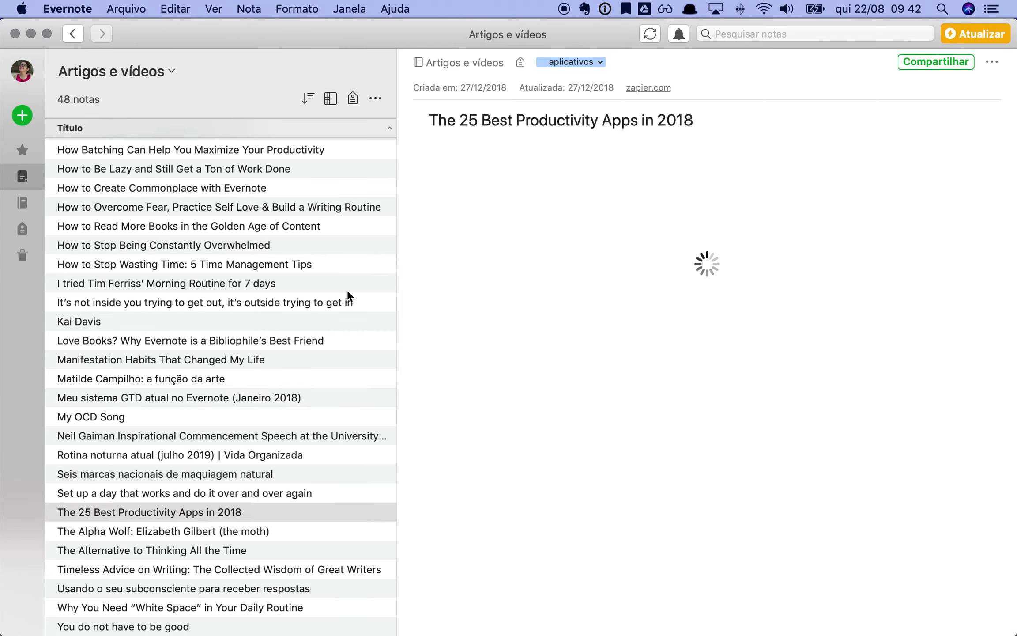
scroll(652, 381, down, 5)
scroll(651, 380, up, 5)
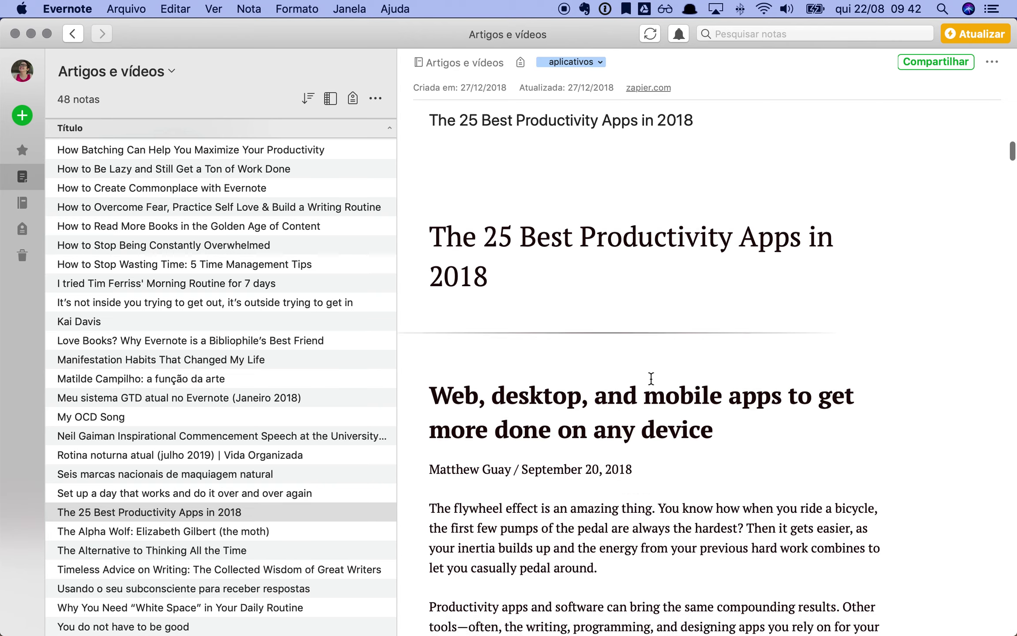
scroll(157, 277, up, 10)
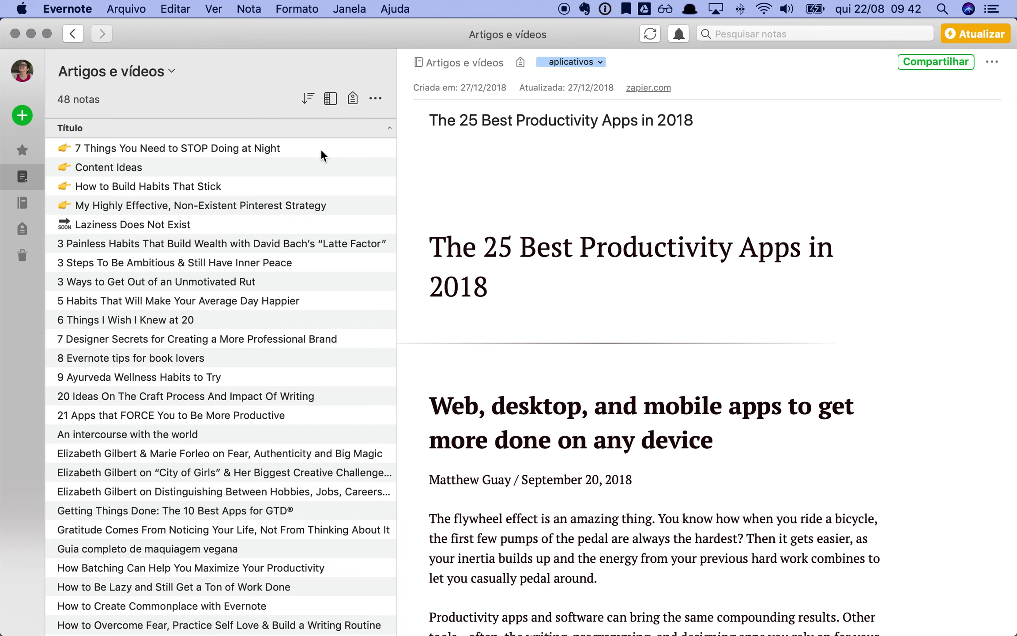
Check the tags offered for filtering Artigos e vídeos, and collapse and re-expand the Referências stack in the notebook list.
click(359, 101)
scroll(351, 190, down, 2)
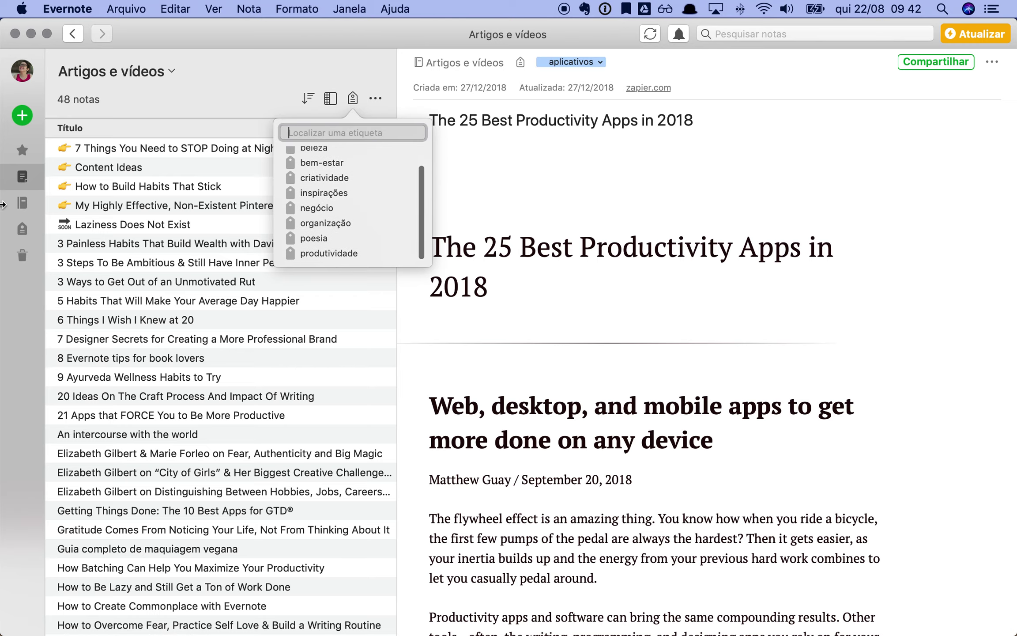
click(23, 202)
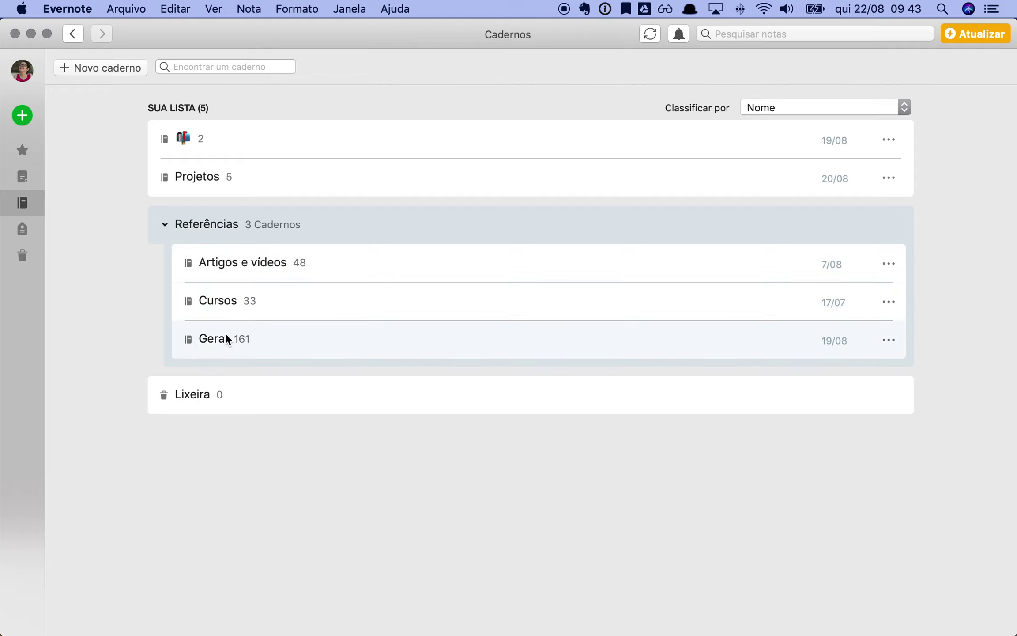
click(166, 224)
click(164, 226)
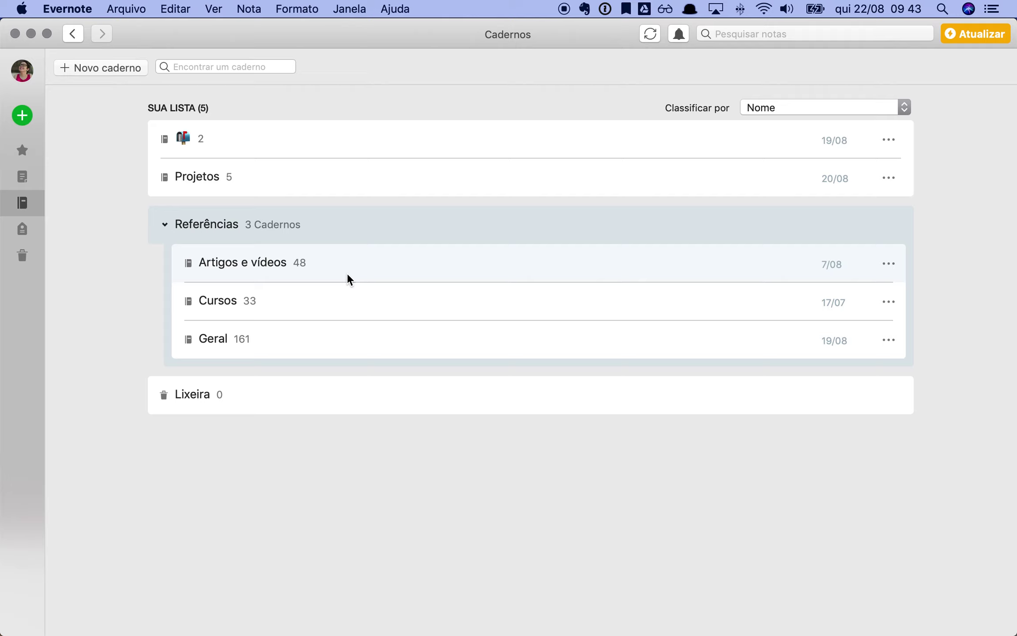
Compare the filter tags of the Geral notebook with those of Artigos e vídeos and return to the notebook list.
double_click(311, 340)
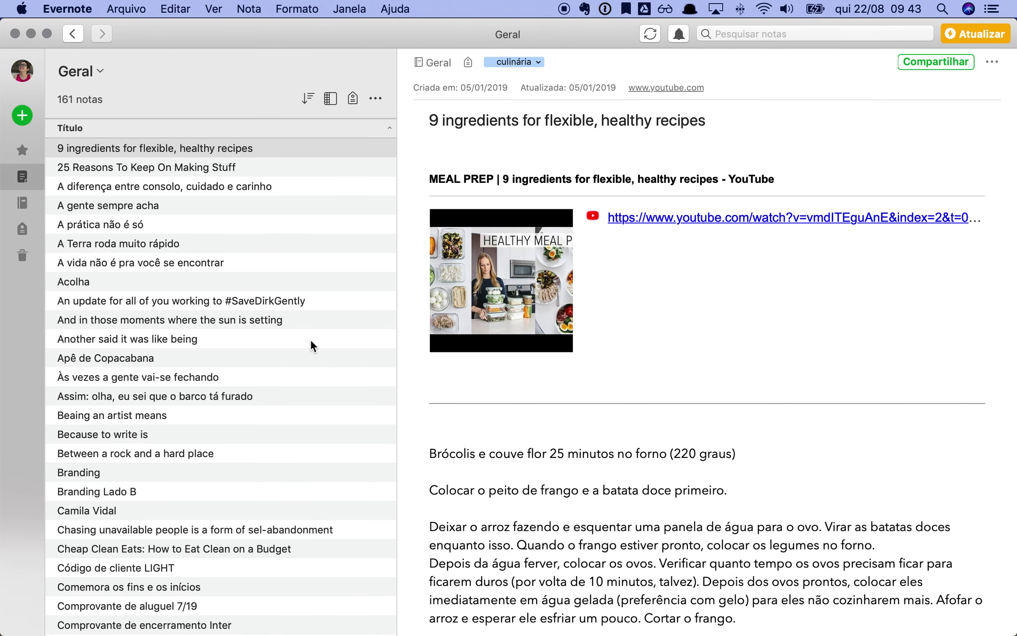
click(356, 97)
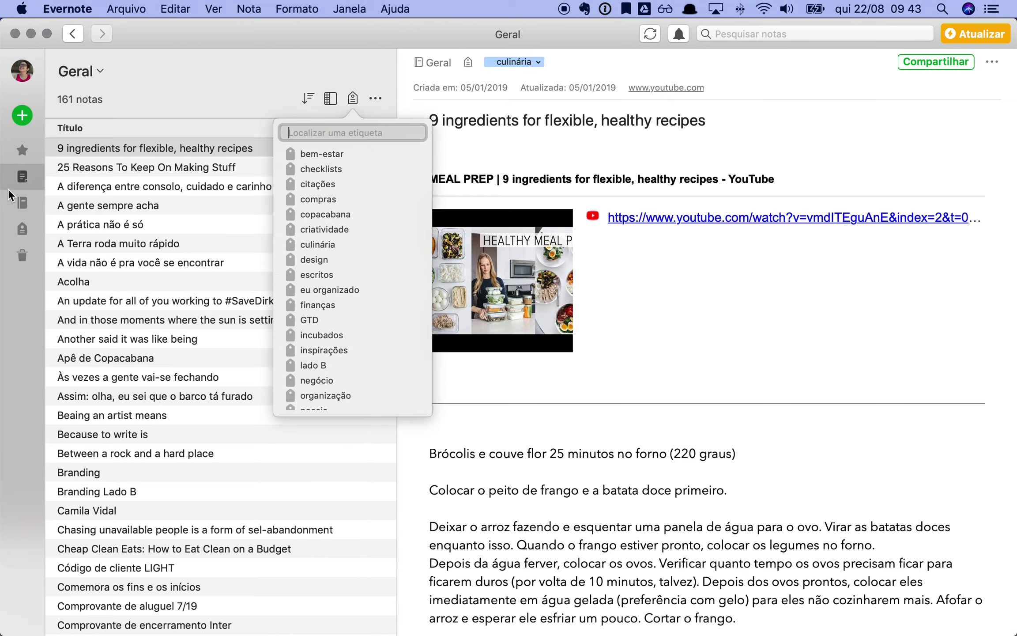
click(22, 207)
double_click(306, 265)
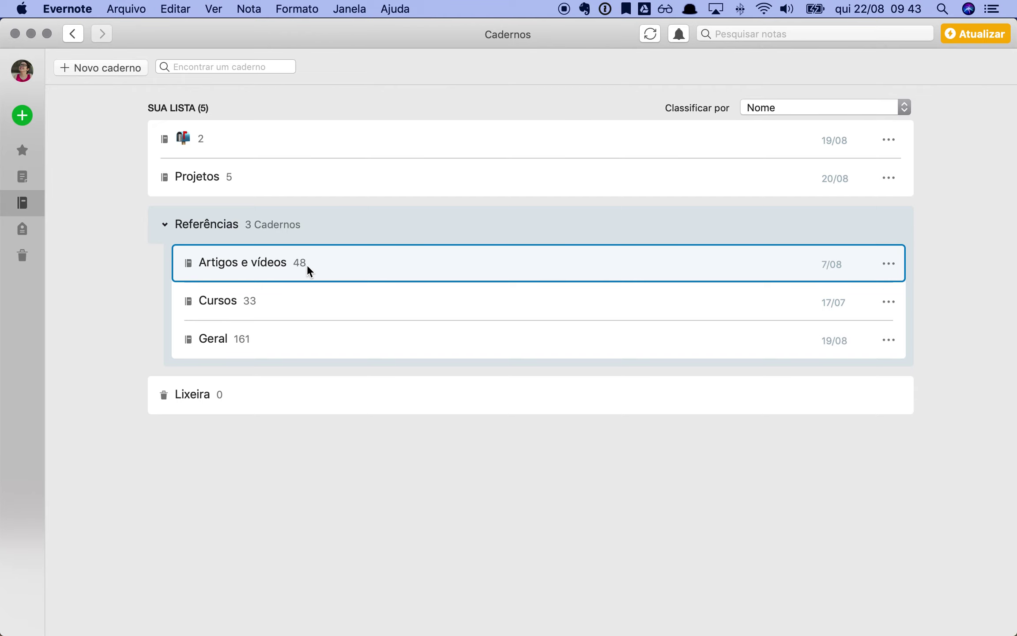
click(356, 100)
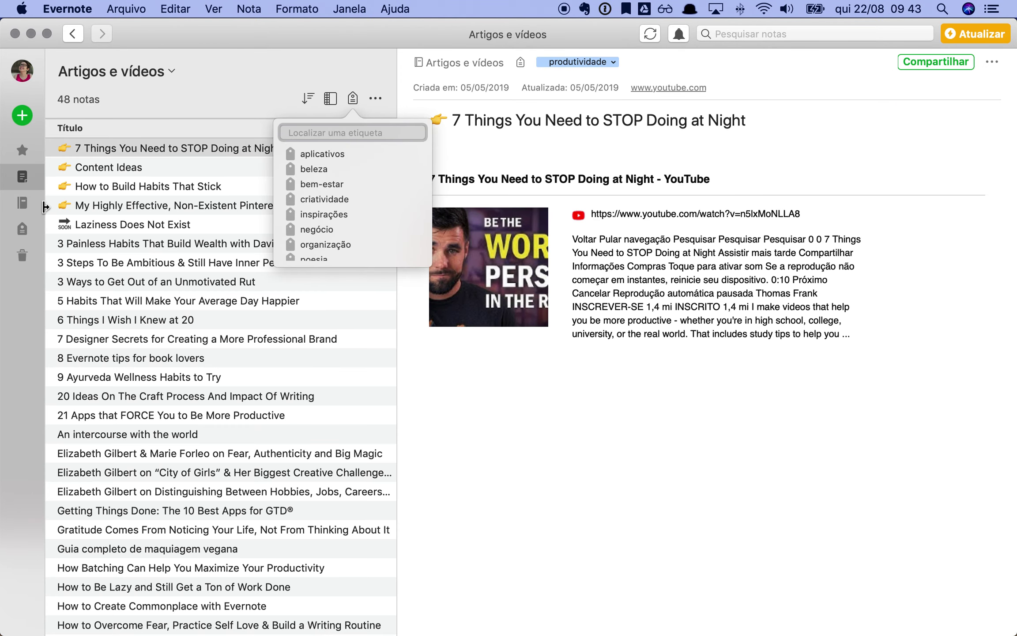
click(29, 204)
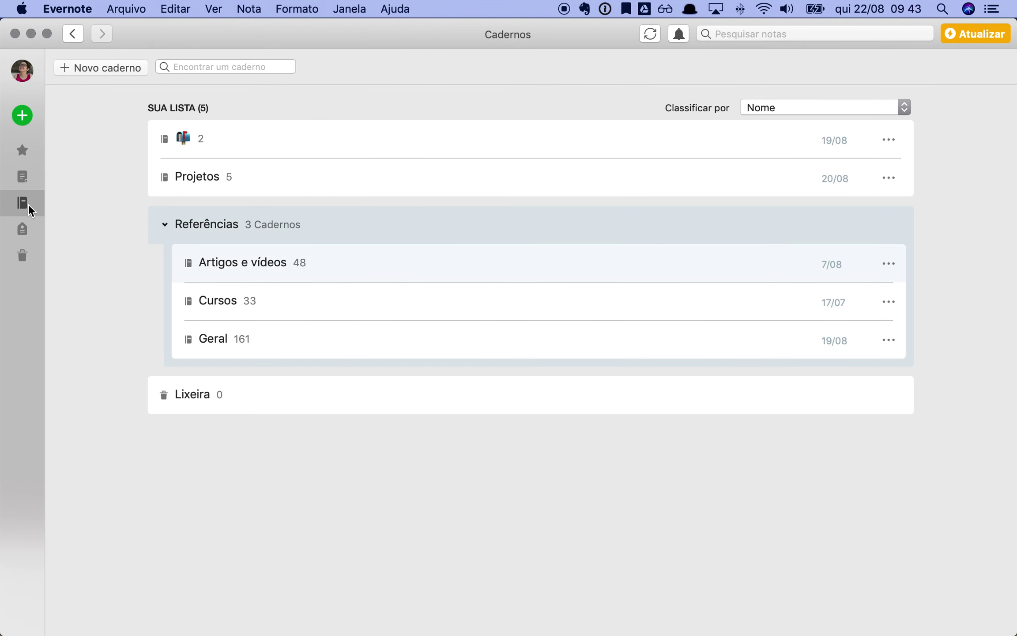
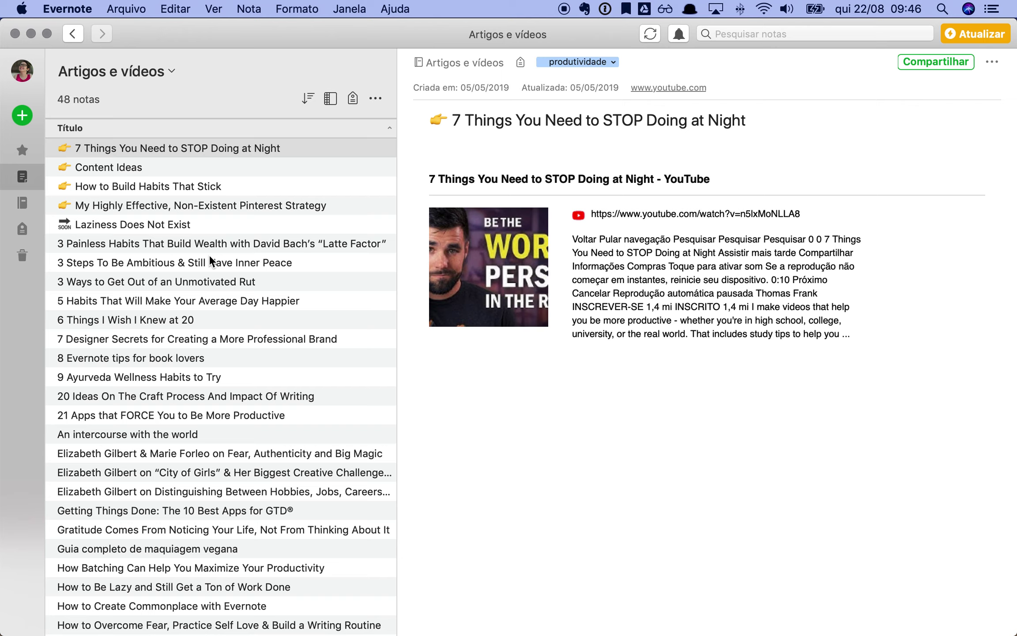
Browse the filter tags of Artigos e vídeos and open the note "9 Ayurveda Wellness Habits to Try".
click(352, 97)
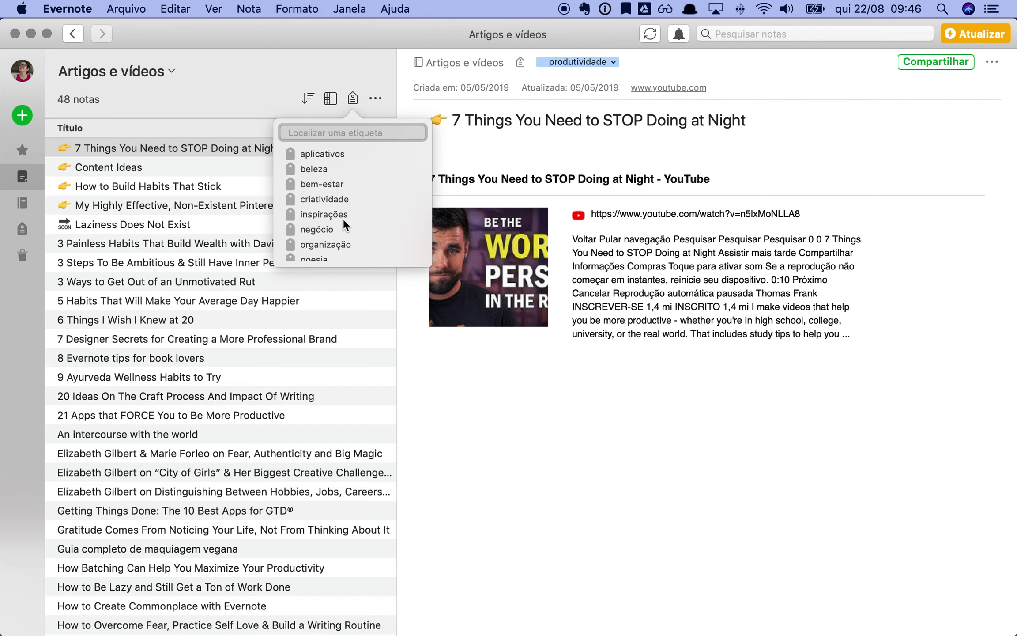
scroll(325, 231, down, 2)
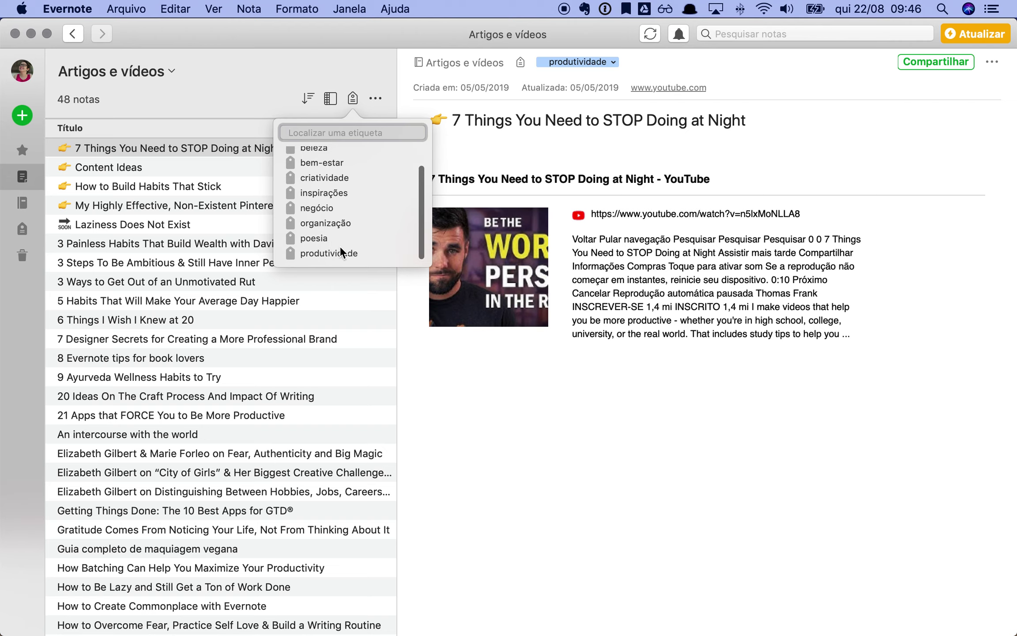
click(279, 373)
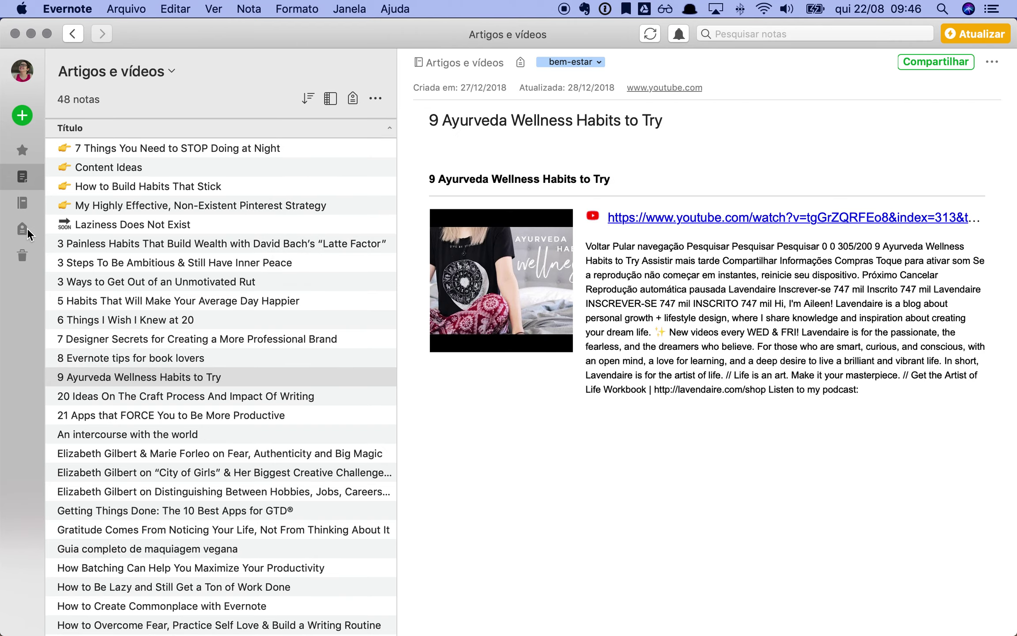
Look at the overview of all tags and compare it with the tags offered inside the Artigos e vídeos notebook.
click(27, 228)
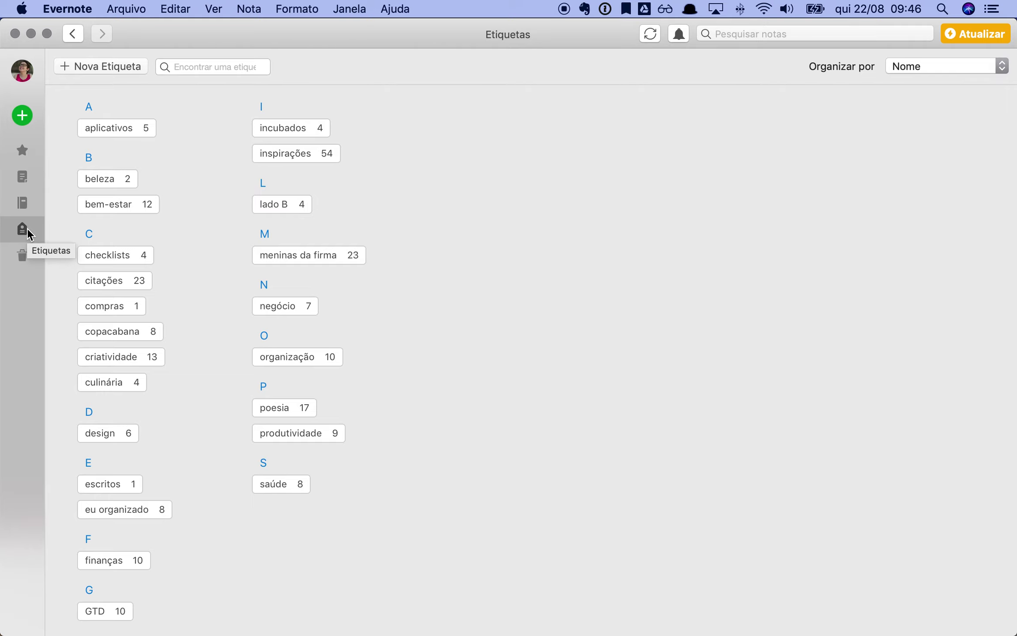
click(28, 210)
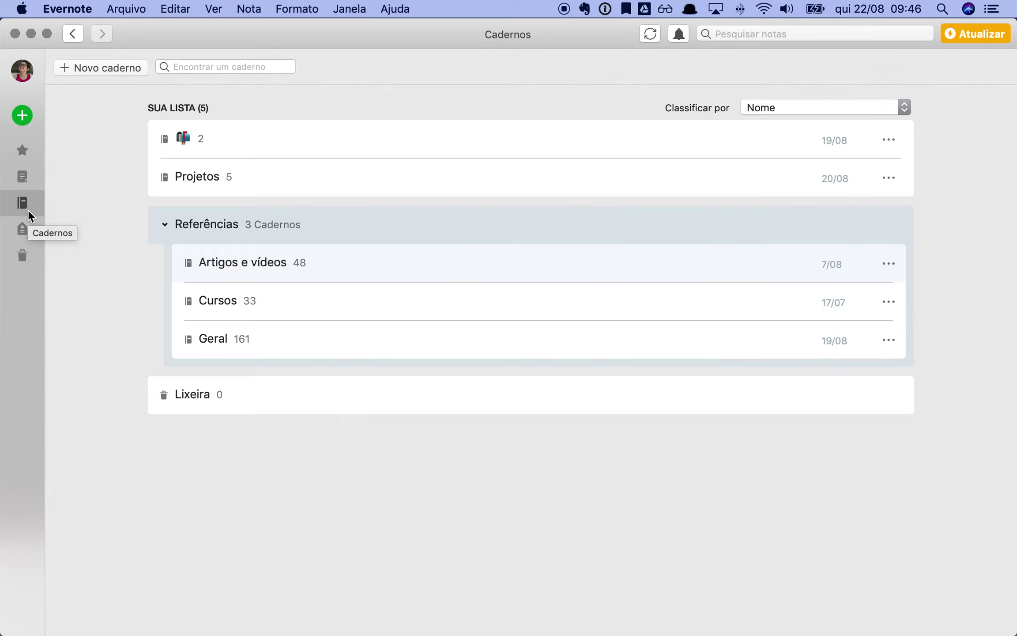
double_click(281, 266)
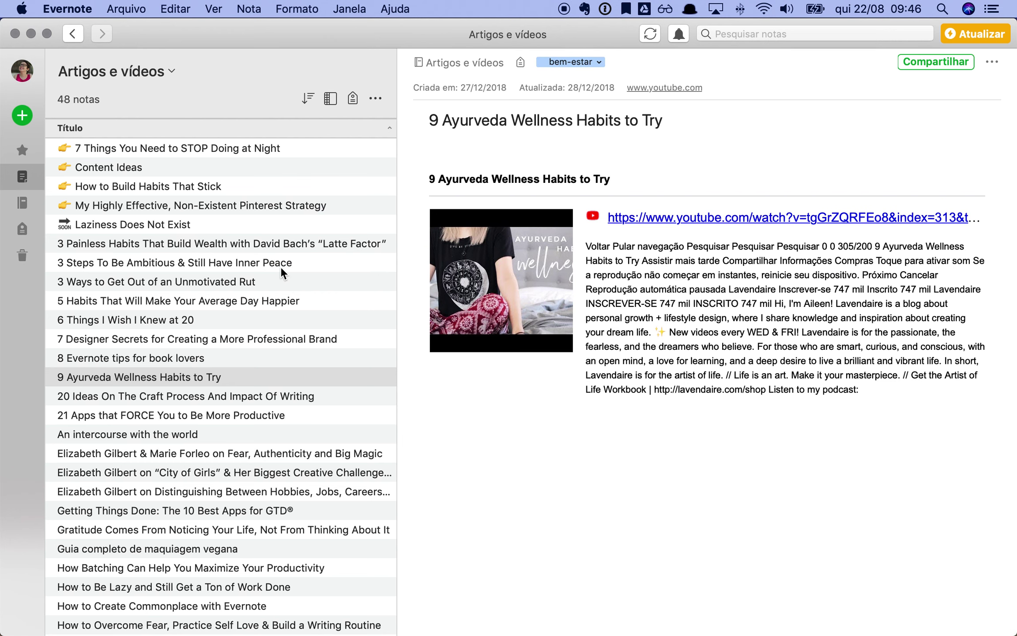
click(355, 95)
scroll(347, 212, down, 3)
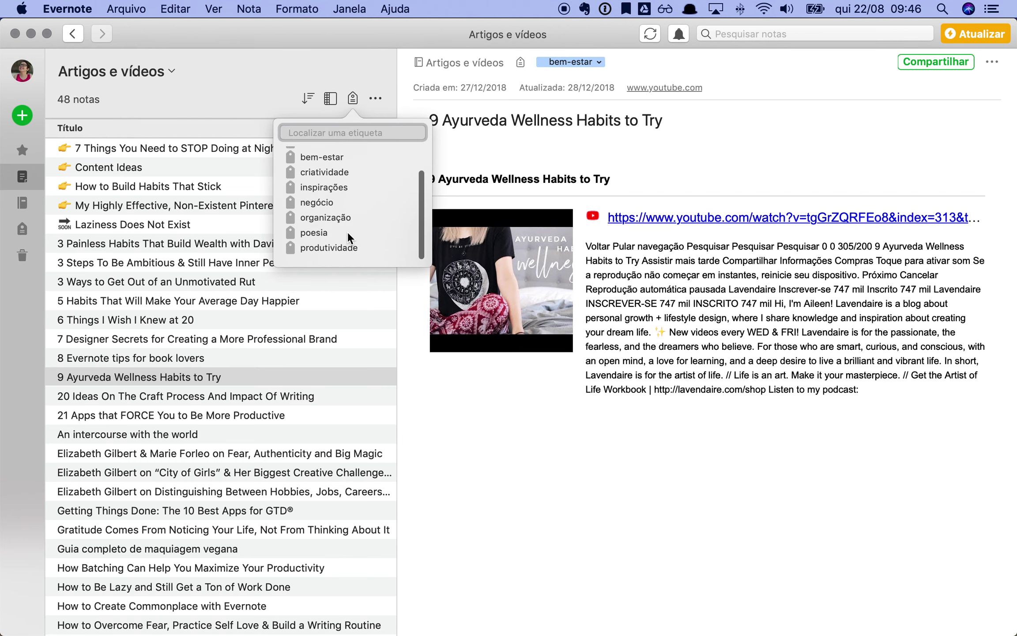
Filter Artigos e vídeos by the tag poesia and look through its notes, reading "You do not have to be good".
click(324, 235)
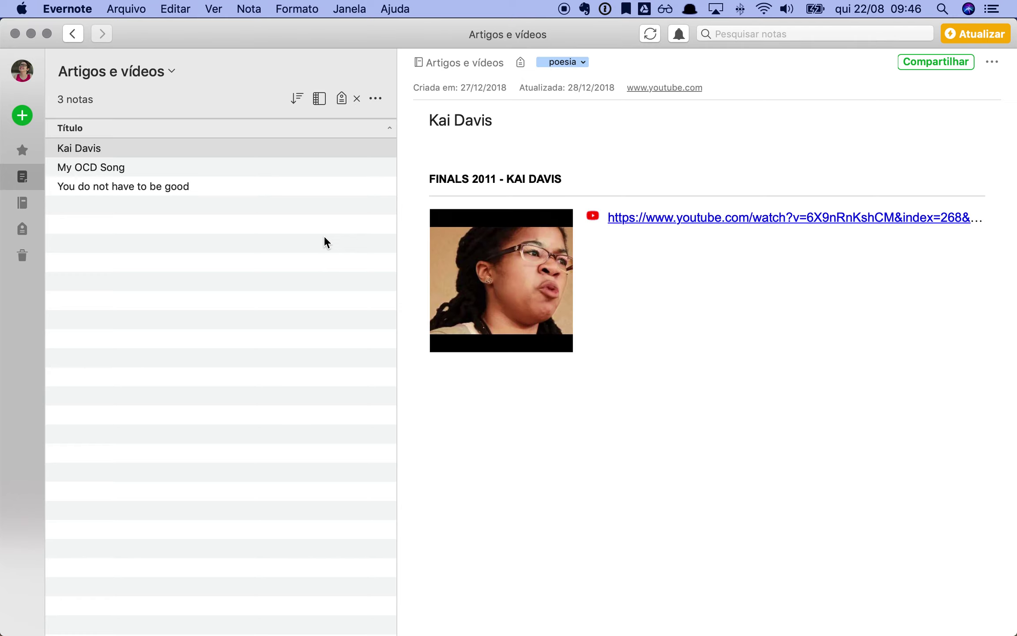
click(290, 174)
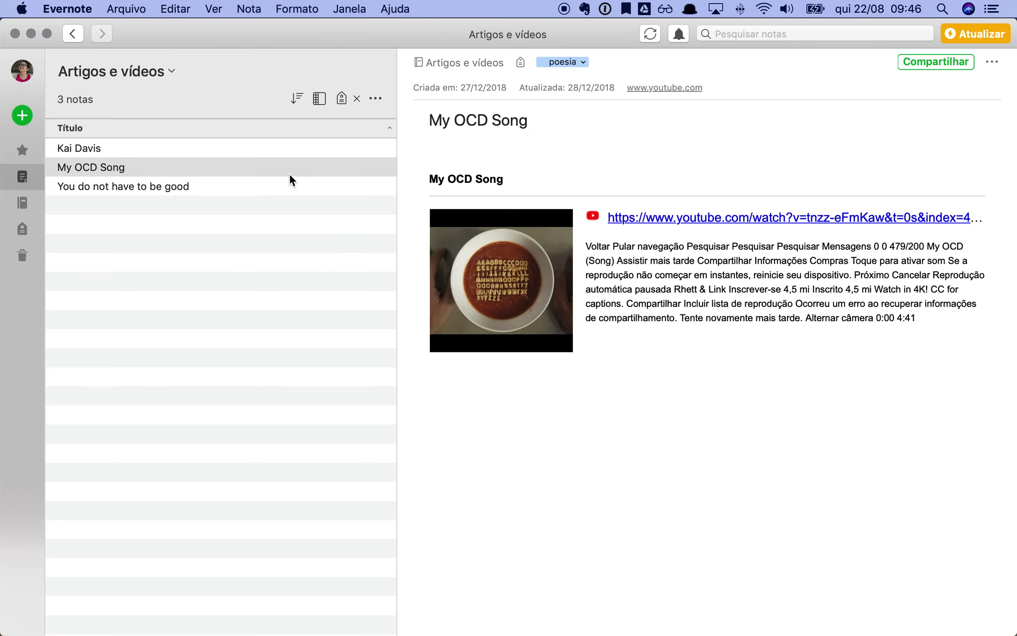
click(291, 182)
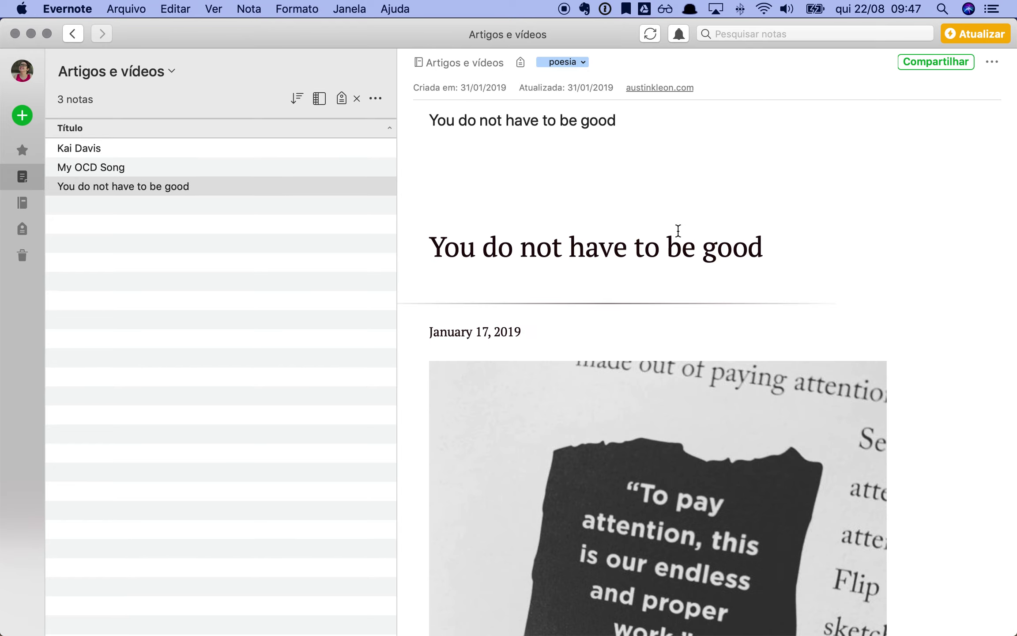
scroll(678, 230, down, 20)
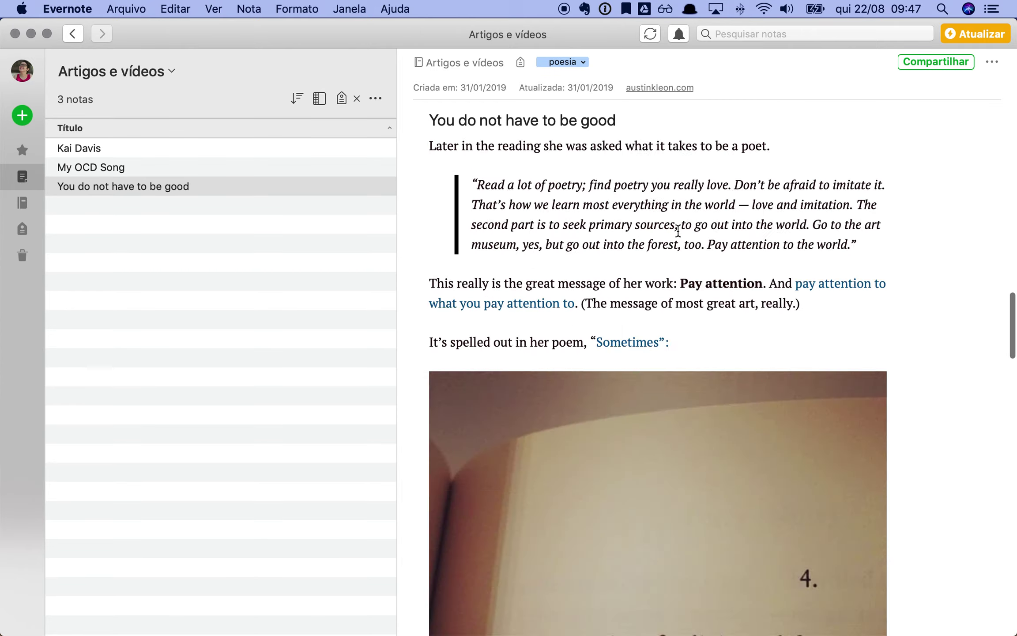
scroll(678, 230, up, 10)
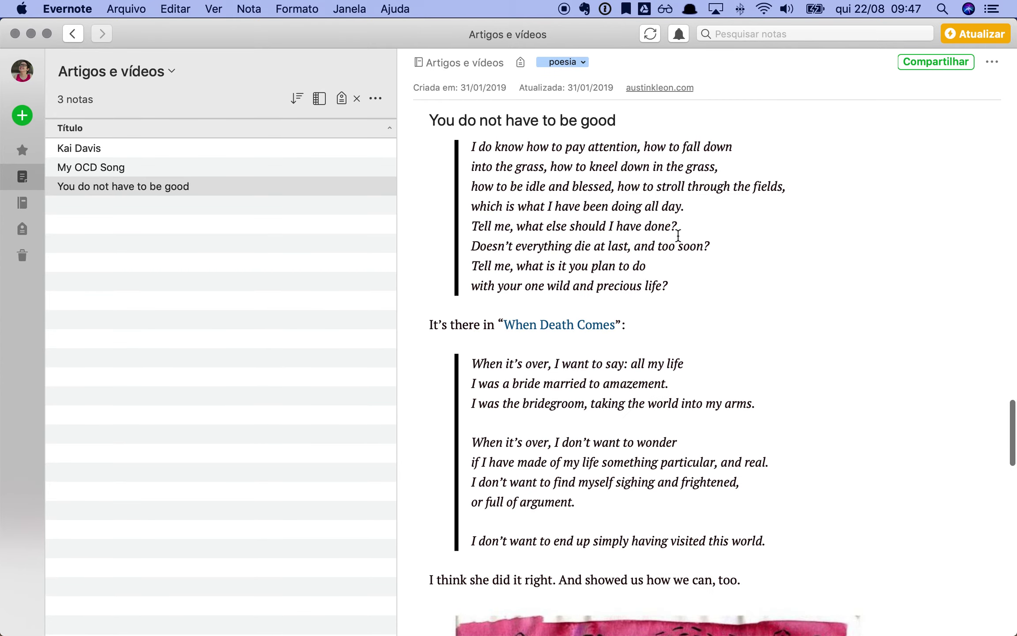
scroll(678, 235, up, 15)
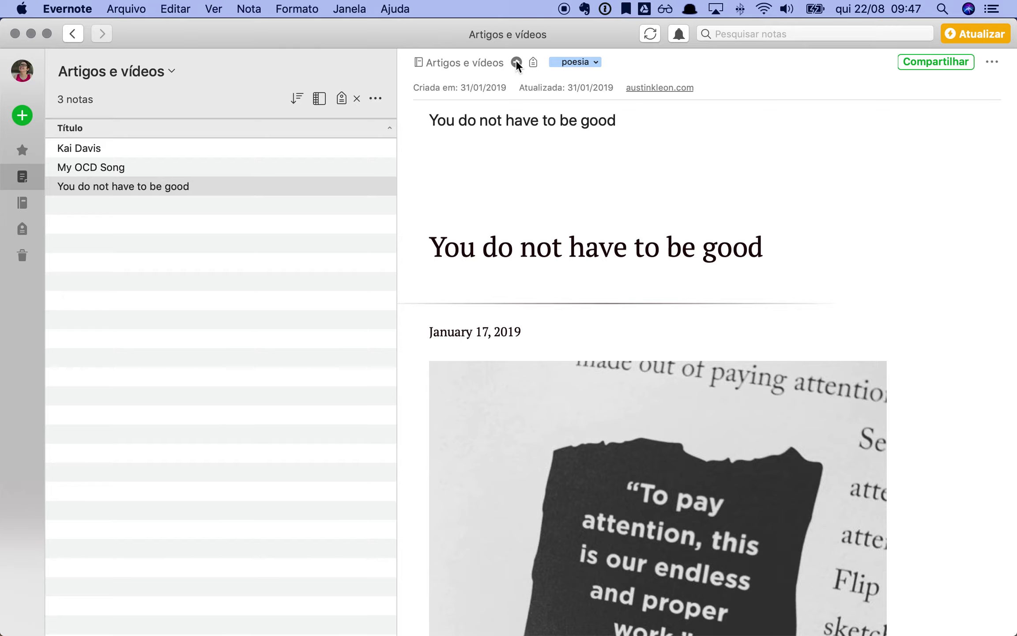
Delete the author bio, the newsletter section and the "Filed Under" line from the end of the note "You do not have to be good".
scroll(1008, 260, down, 15)
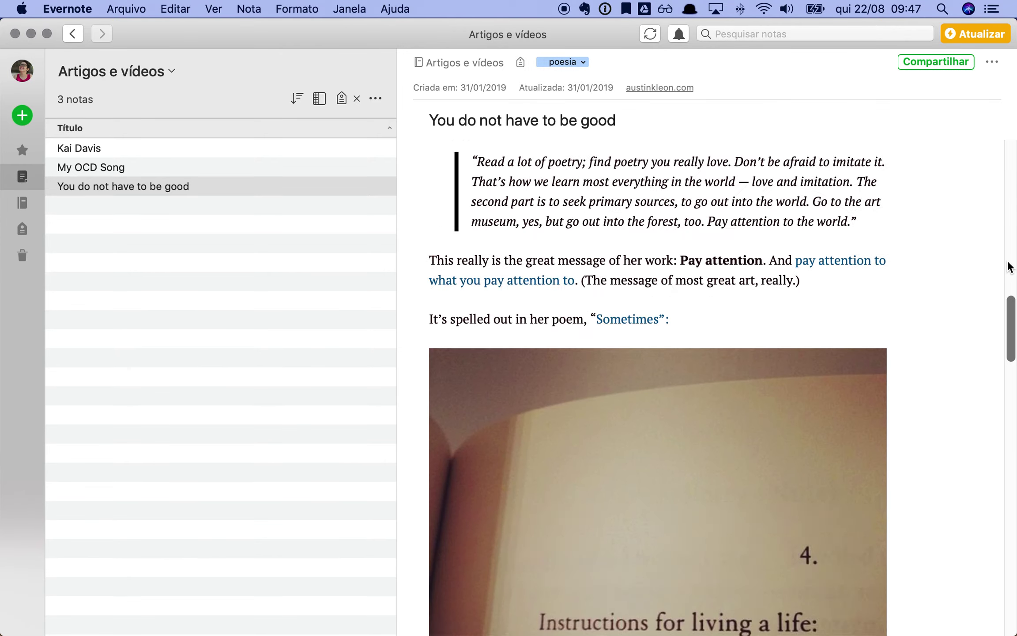
scroll(908, 364, down, 15)
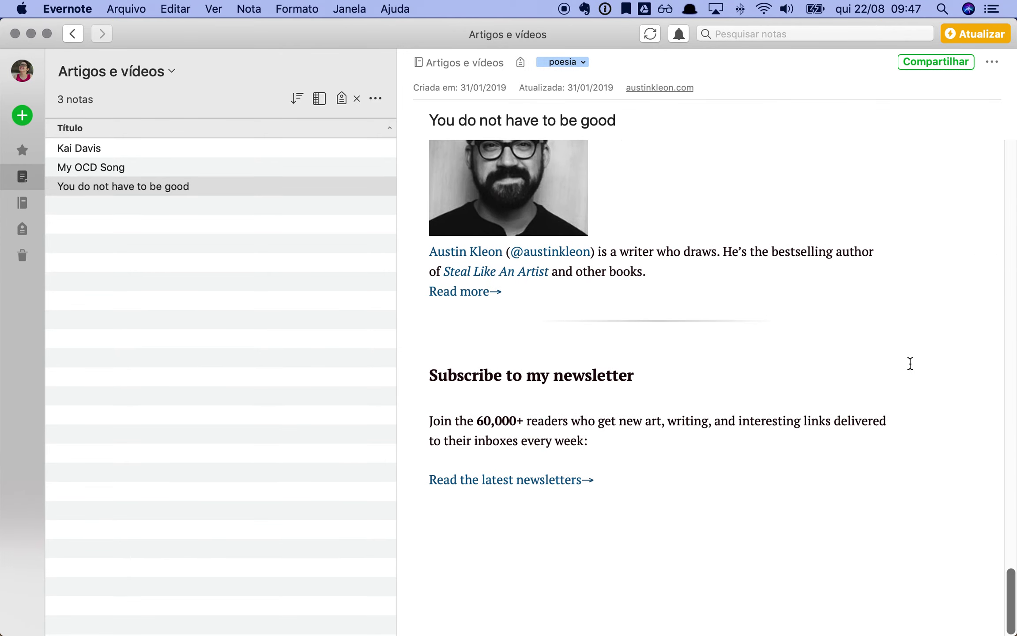
drag(592, 490, 484, 258)
key(BackSpace)
key(BackSpace)
key(BackSpace)
key(BackSpace)
key(BackSpace)
key(BackSpace)
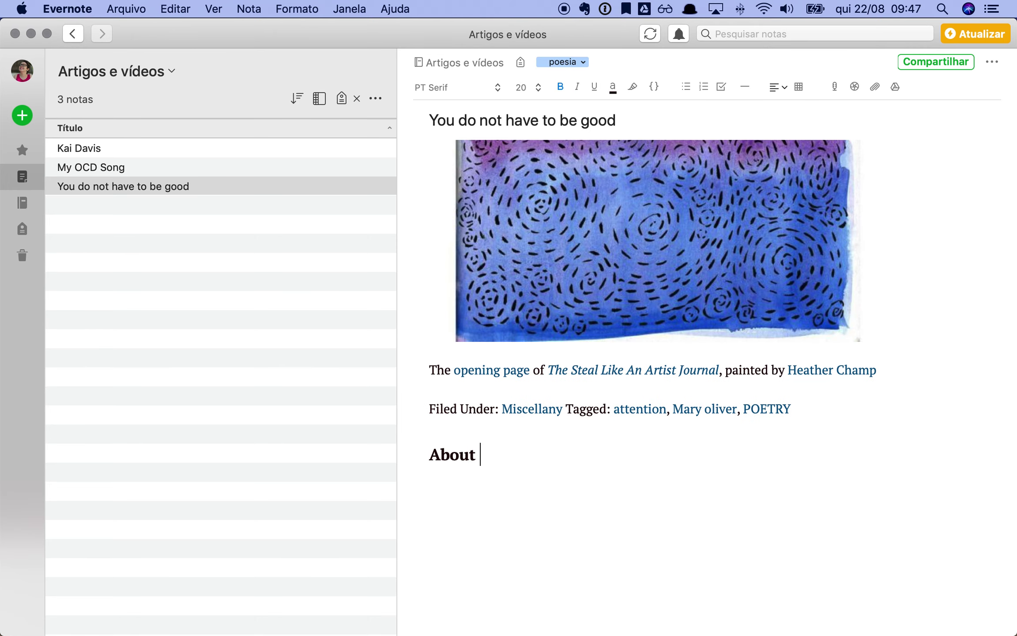
key(BackSpace)
key(BackSpace)
key(BackSpace)
key(BackSpace)
key(BackSpace)
key(BackSpace)
key(BackSpace)
key(BackSpace)
key(BackSpace)
key(BackSpace)
key(BackSpace)
key(BackSpace)
key(BackSpace)
key(BackSpace)
key(BackSpace)
key(BackSpace)
key(BackSpace)
key(BackSpace)
key(BackSpace)
key(BackSpace)
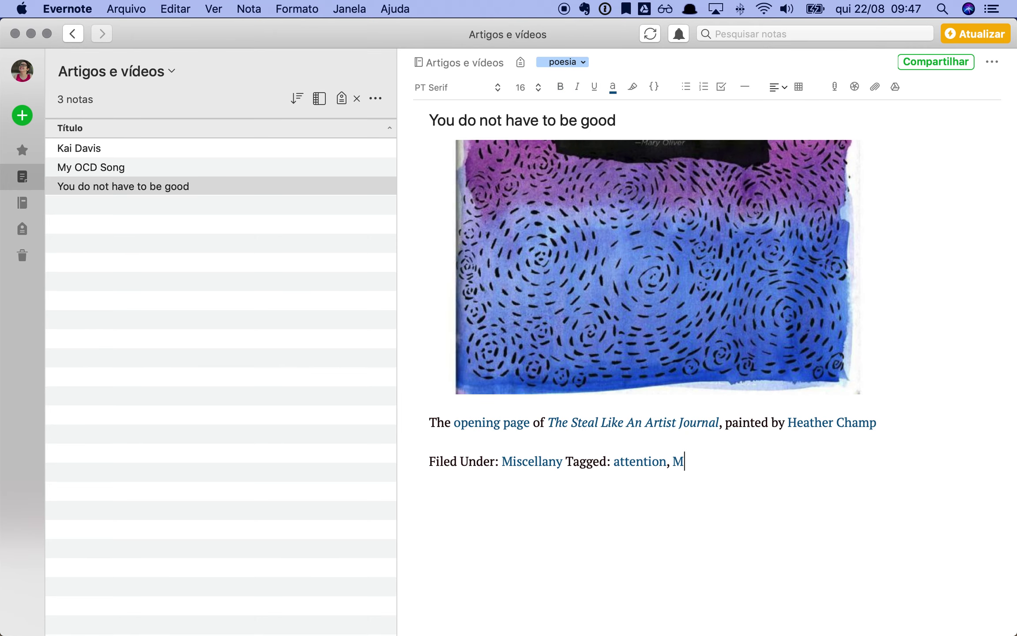
key(BackSpace)
key(BackSpace)
key(BackSpace)
key(BackSpace)
key(BackSpace)
key(BackSpace)
key(BackSpace)
key(BackSpace)
key(BackSpace)
key(BackSpace)
key(BackSpace)
key(BackSpace)
key(BackSpace)
key(BackSpace)
key(BackSpace)
key(BackSpace)
key(BackSpace)
key(BackSpace)
key(BackSpace)
key(BackSpace)
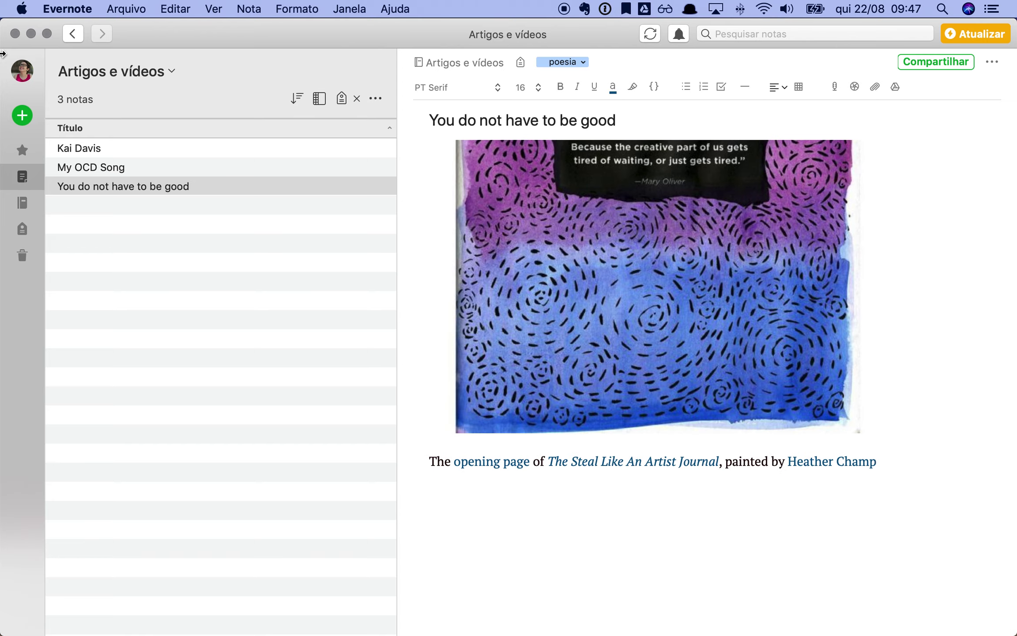
Open the Geral notebook and filter its notes by the tag poesia.
click(23, 203)
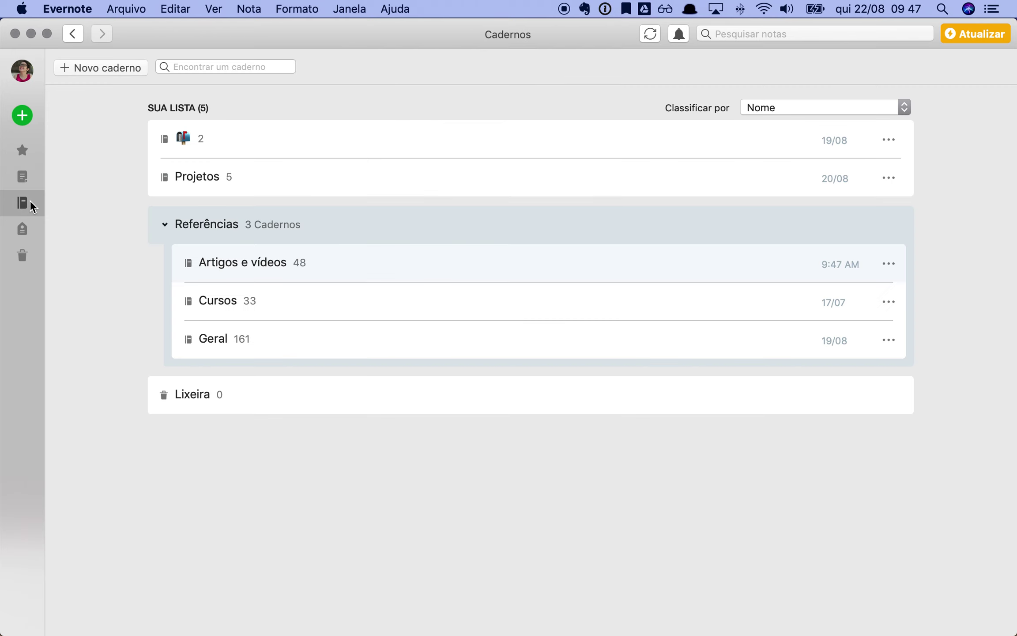
double_click(209, 340)
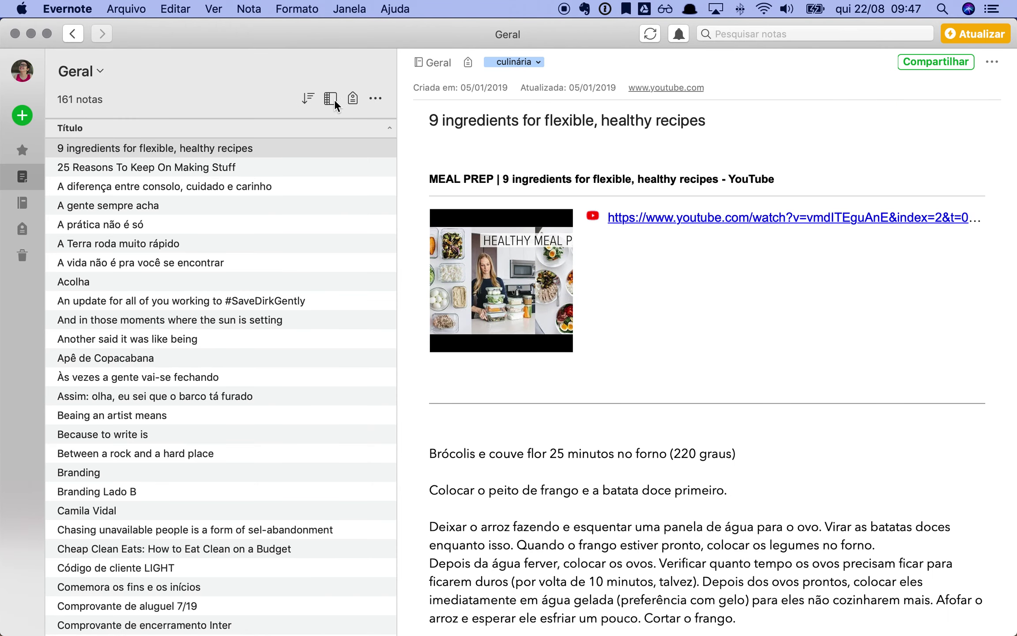
click(351, 98)
scroll(355, 287, down, 3)
scroll(349, 355, up, 2)
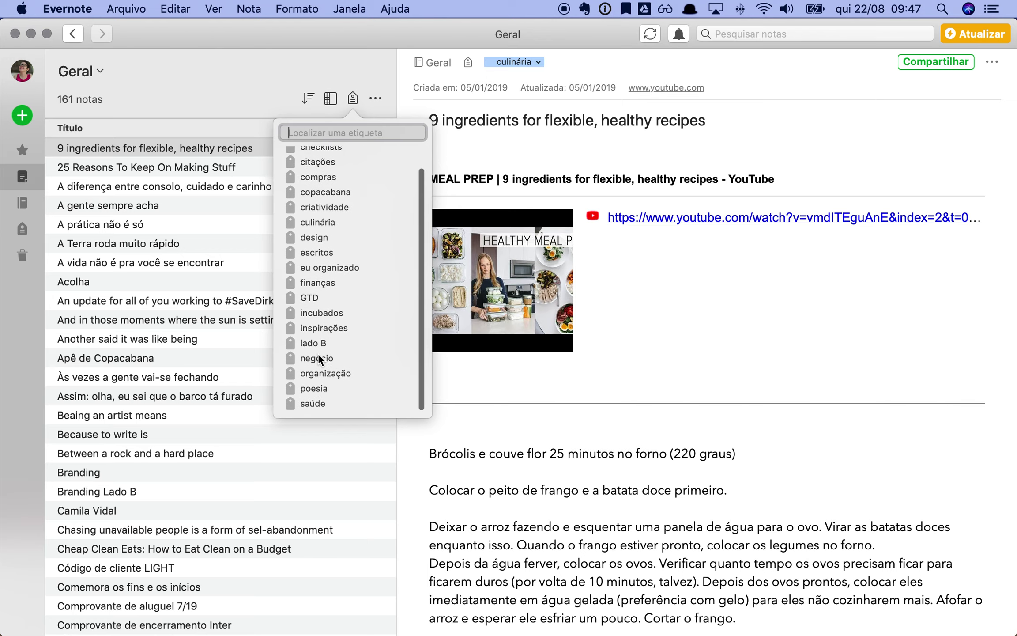
click(313, 389)
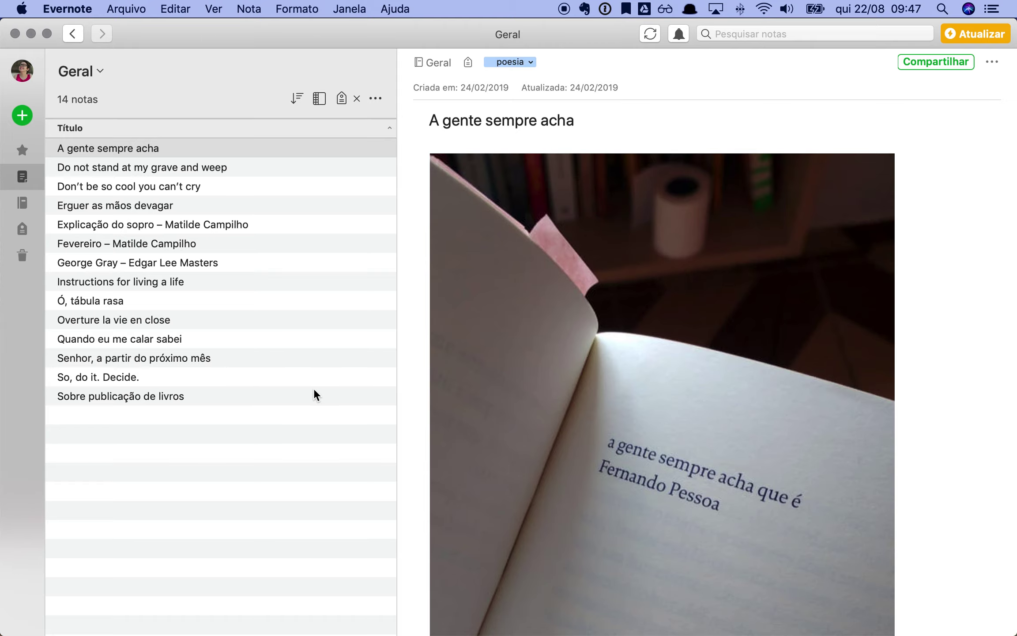
Look through the poetry notes in Geral one after another, from "A gente sempre acha" to "Instructions for living a life".
scroll(628, 340, down, 3)
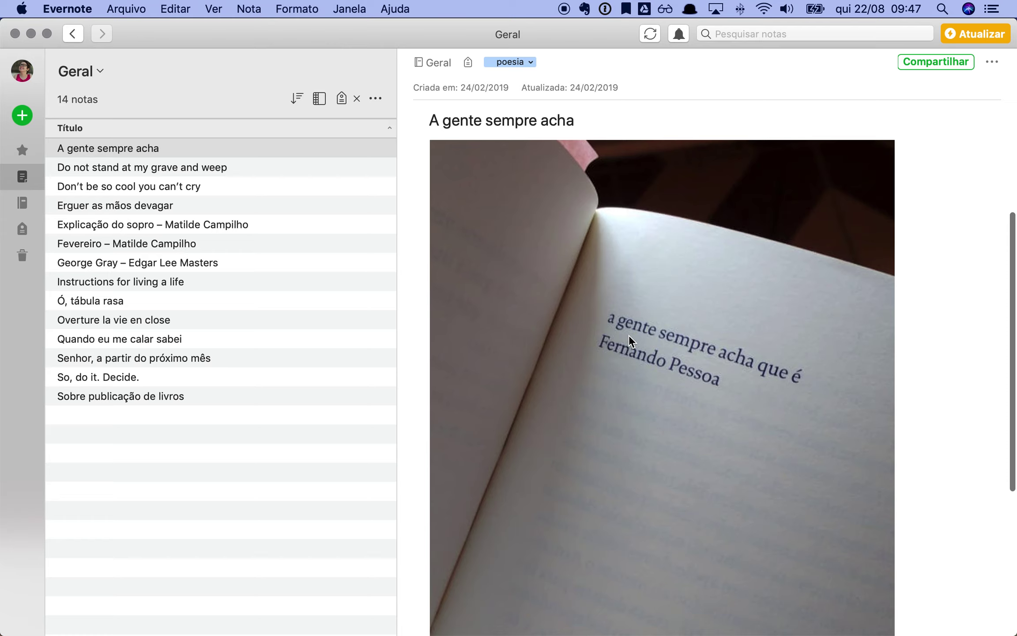
click(343, 168)
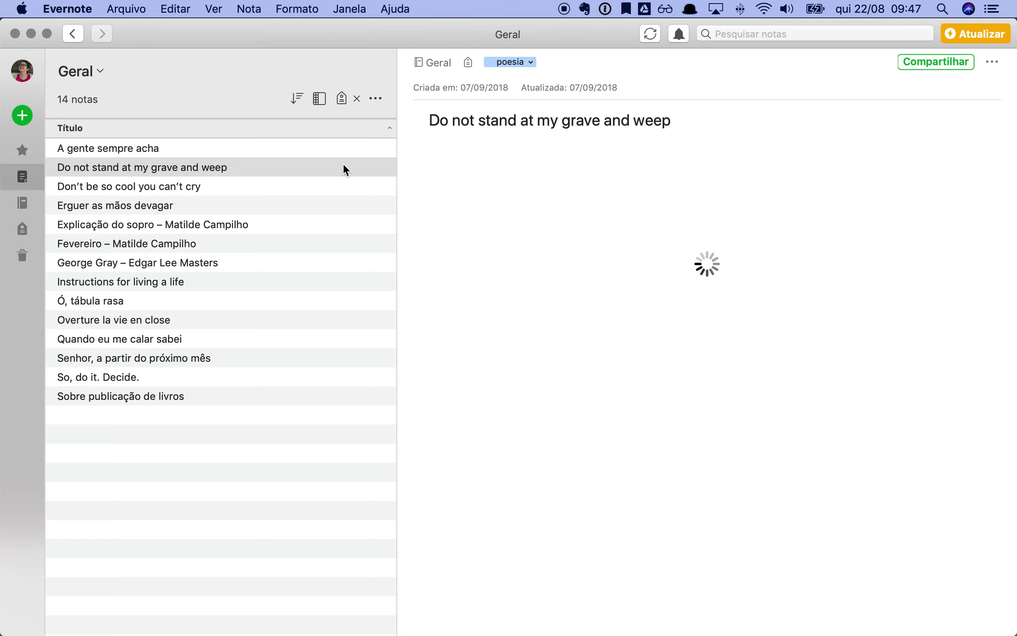
click(254, 189)
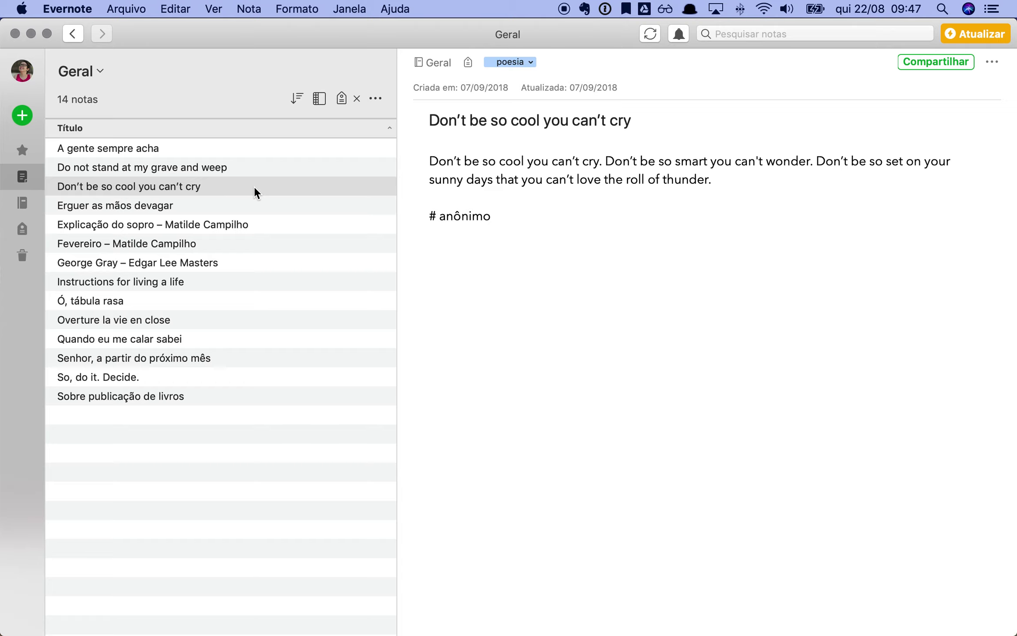
drag(513, 221, 447, 152)
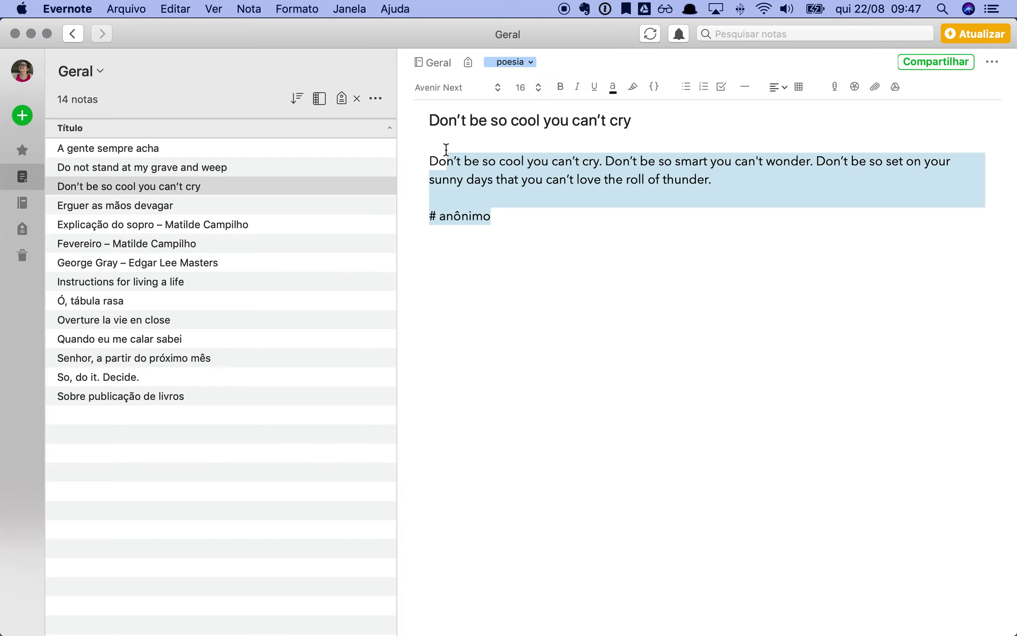
click(260, 211)
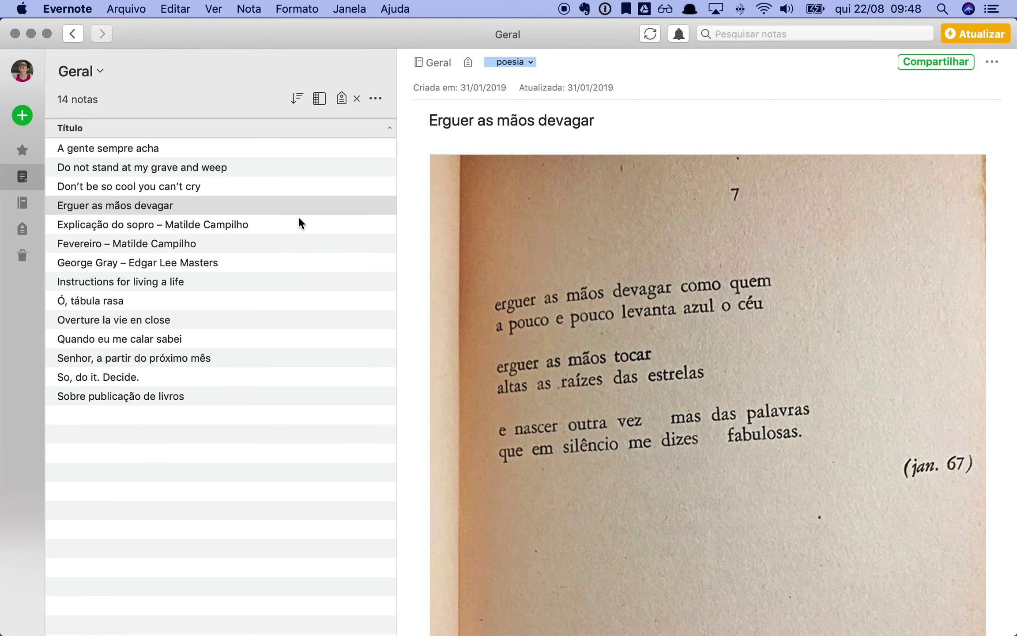
click(302, 228)
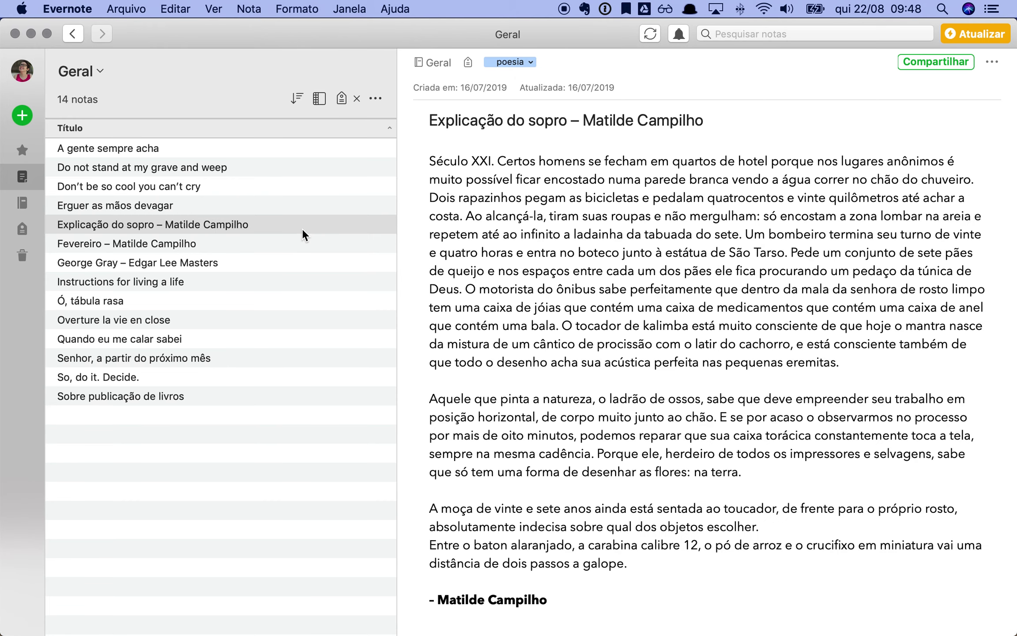
click(295, 245)
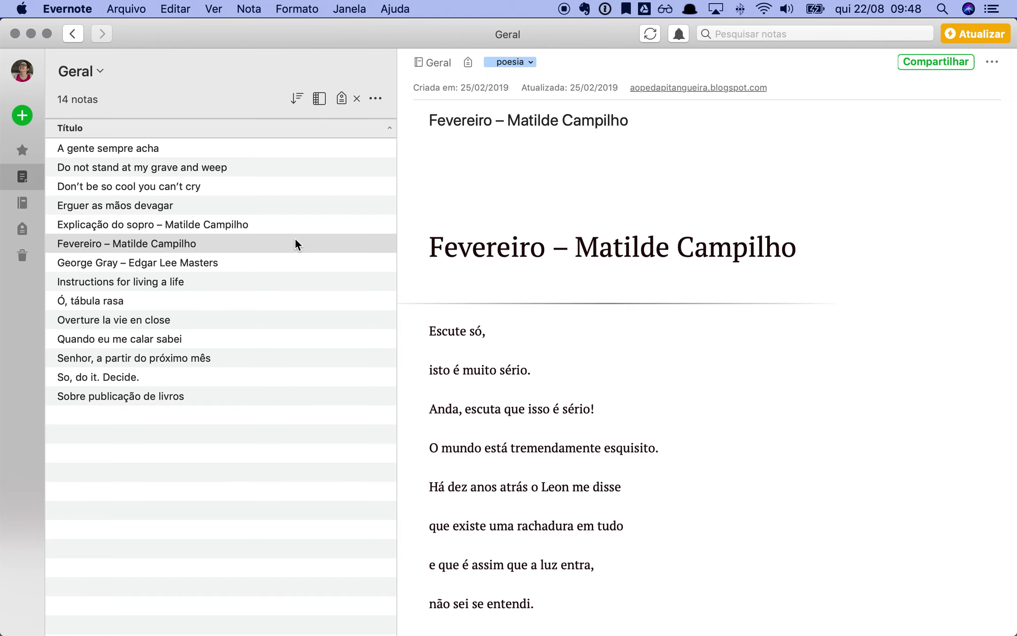
click(293, 259)
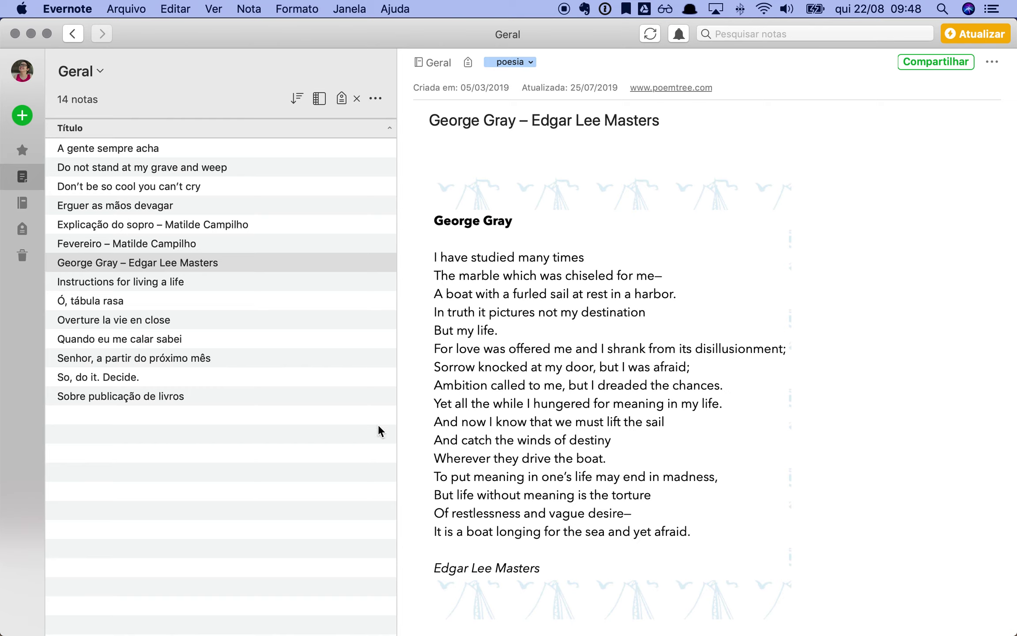
click(378, 281)
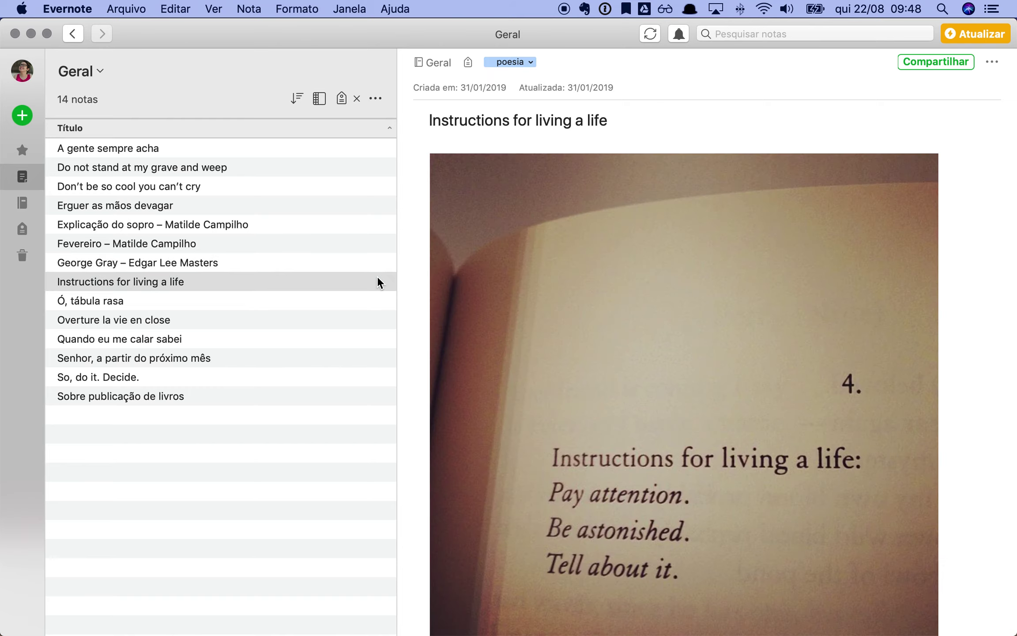
Clear the poesia filter and check the overview of all tags and the Referências stack in the notebook list.
click(360, 99)
click(25, 238)
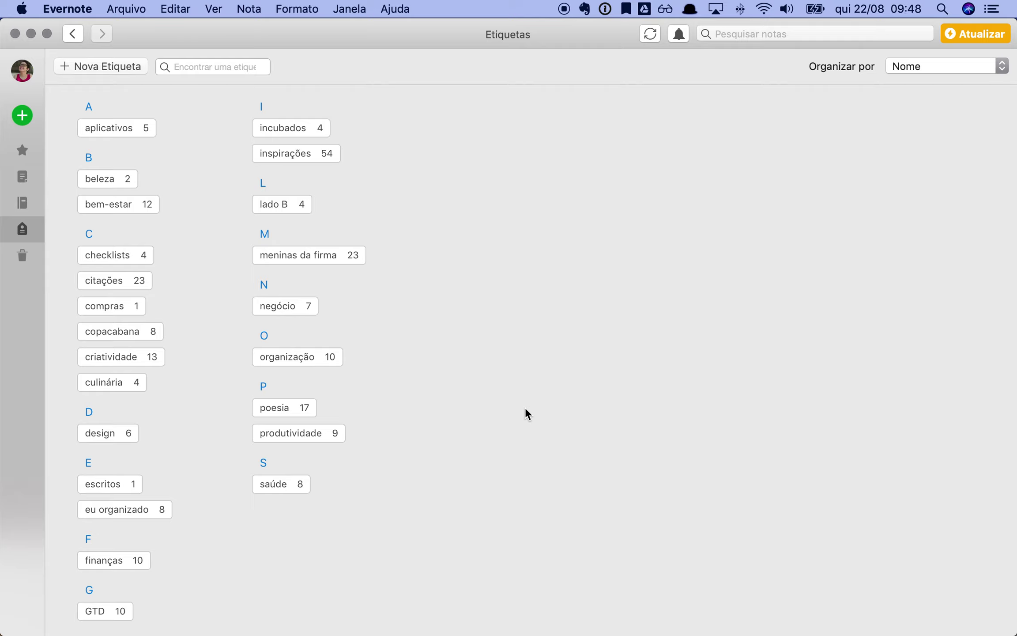
click(19, 204)
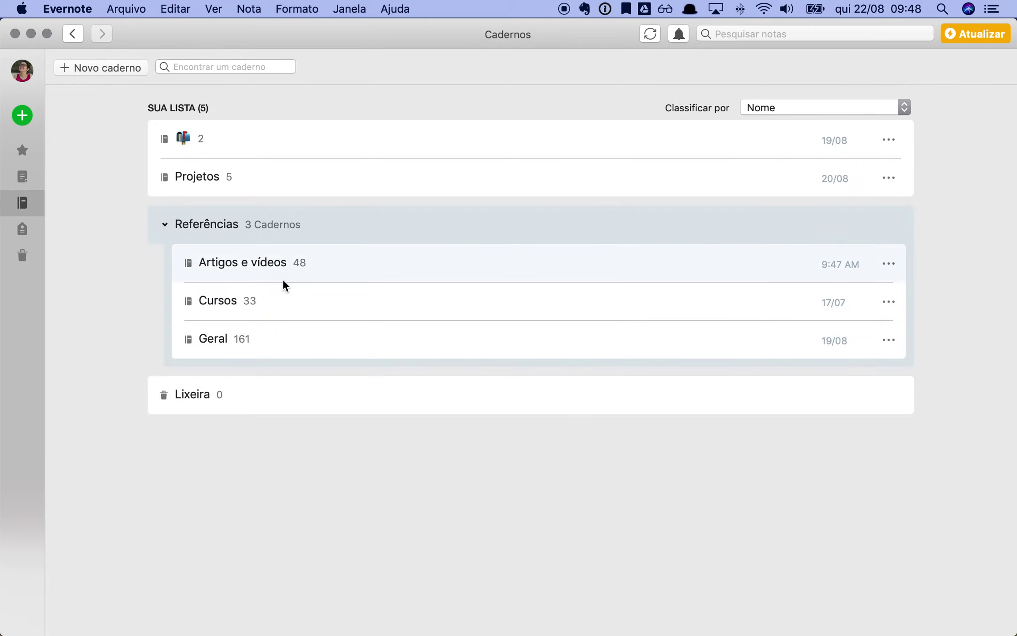
click(166, 225)
click(166, 225)
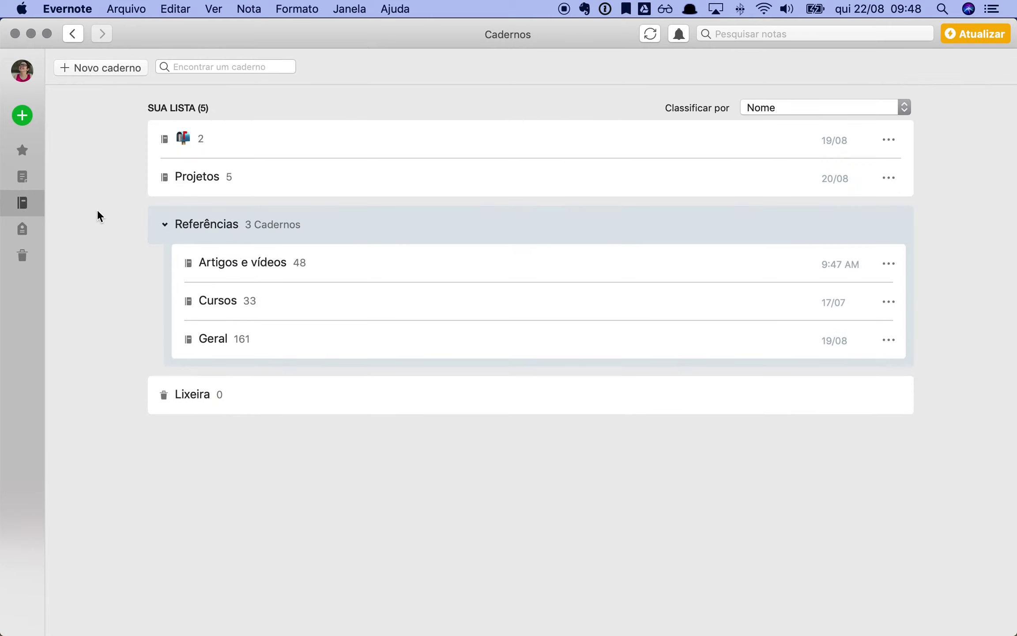
Open the Geral notebook and filter its notes by the tag bem-estar.
click(223, 331)
double_click(289, 346)
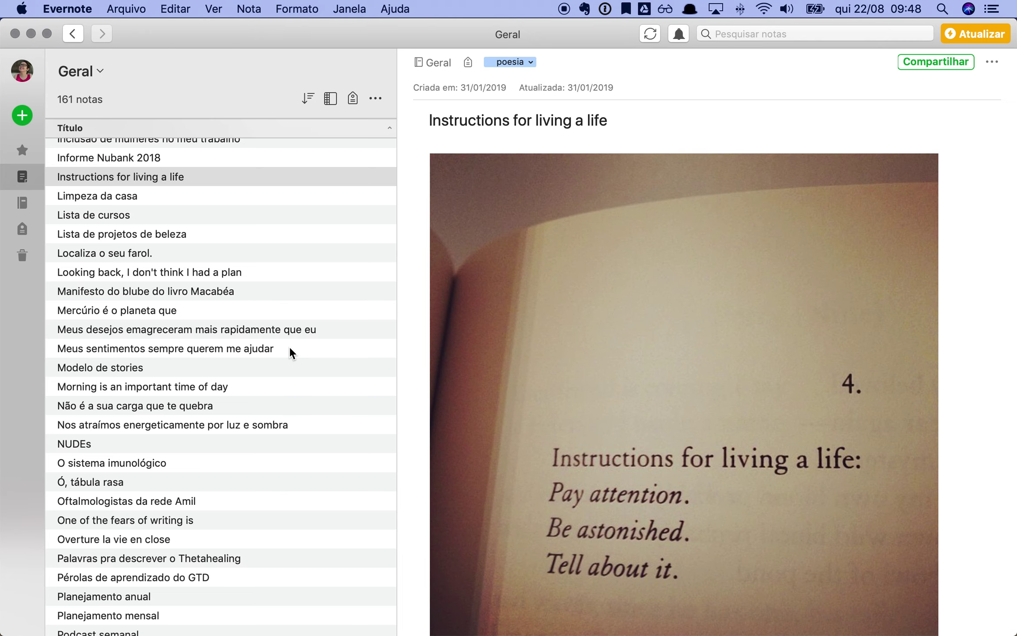
scroll(303, 281, up, 20)
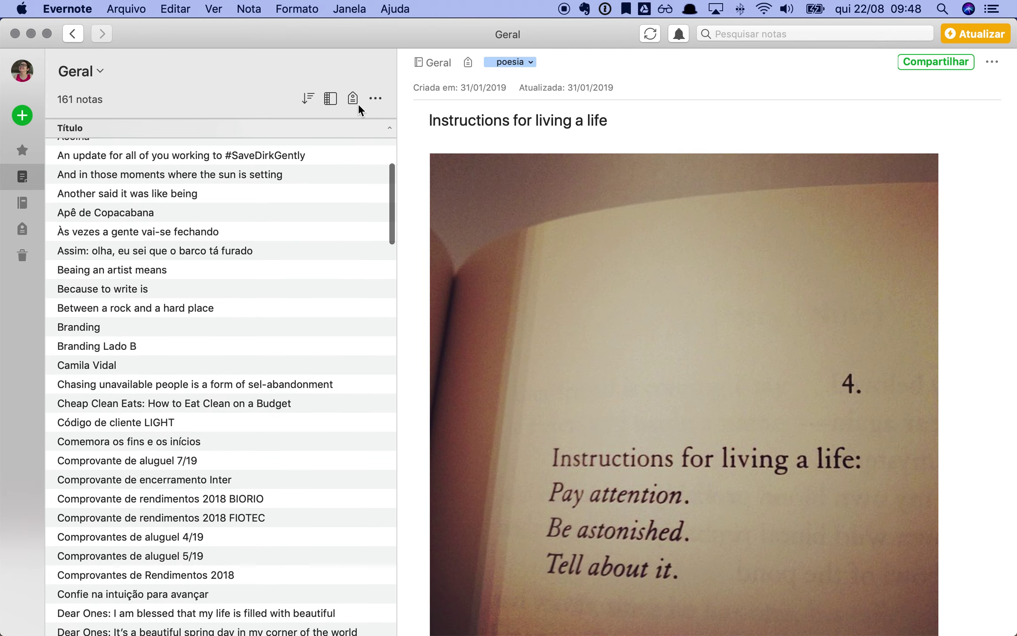
click(357, 102)
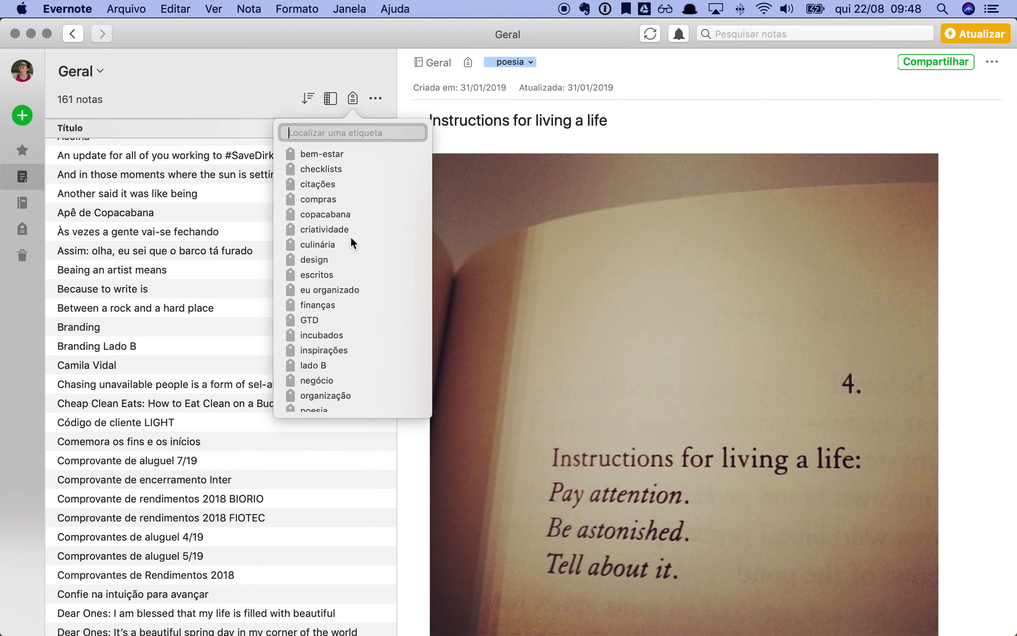
click(332, 154)
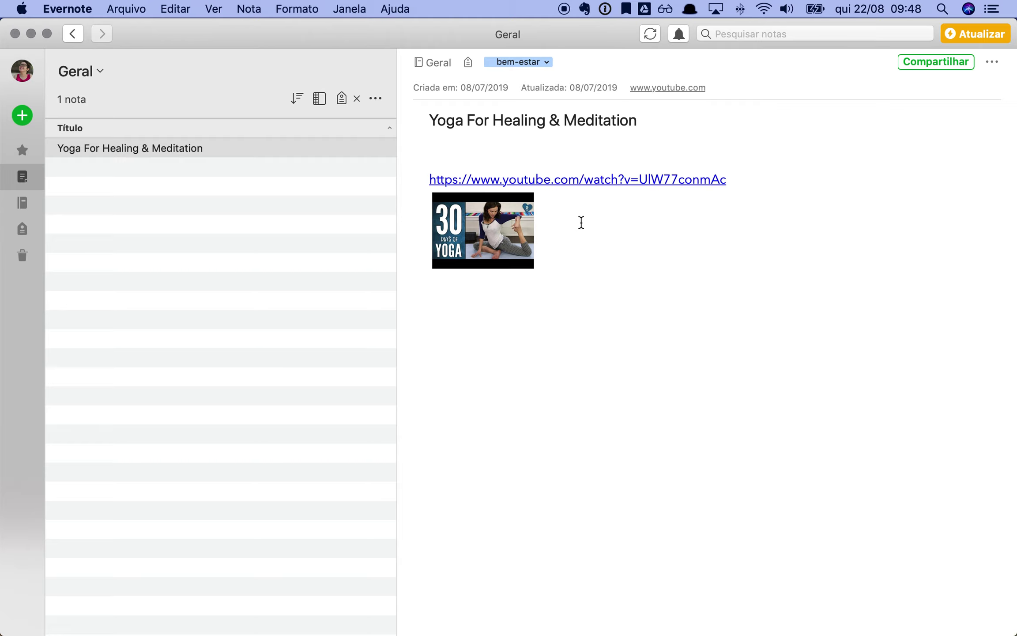
click(444, 62)
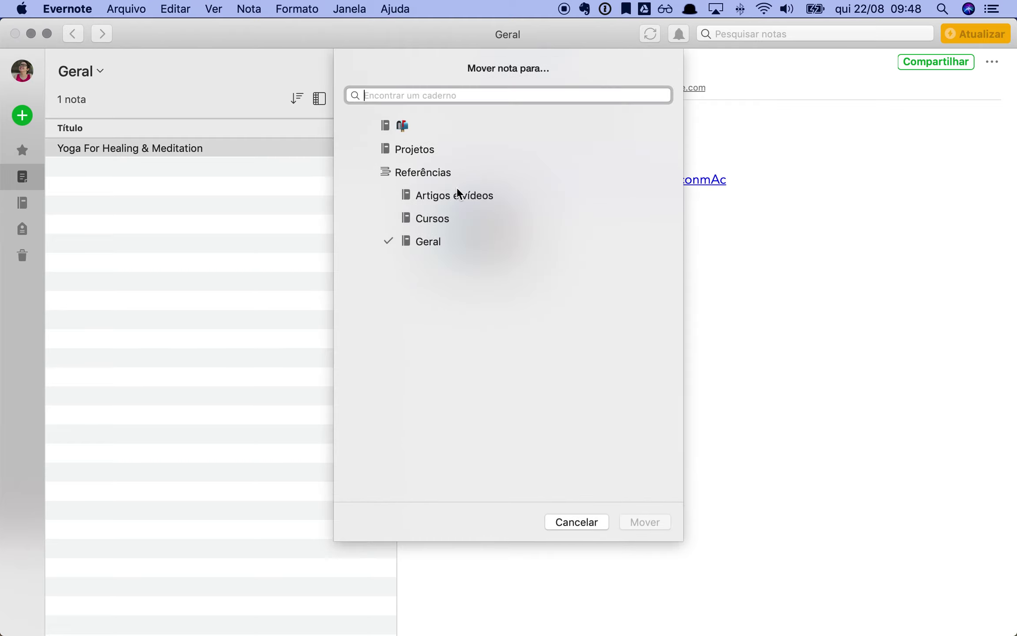
click(459, 190)
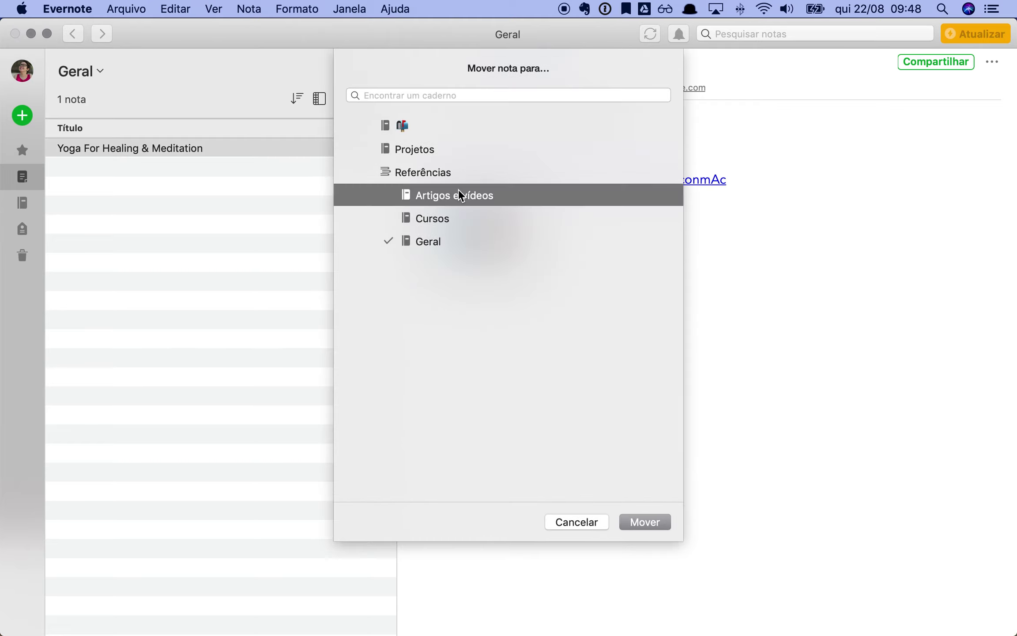
click(585, 526)
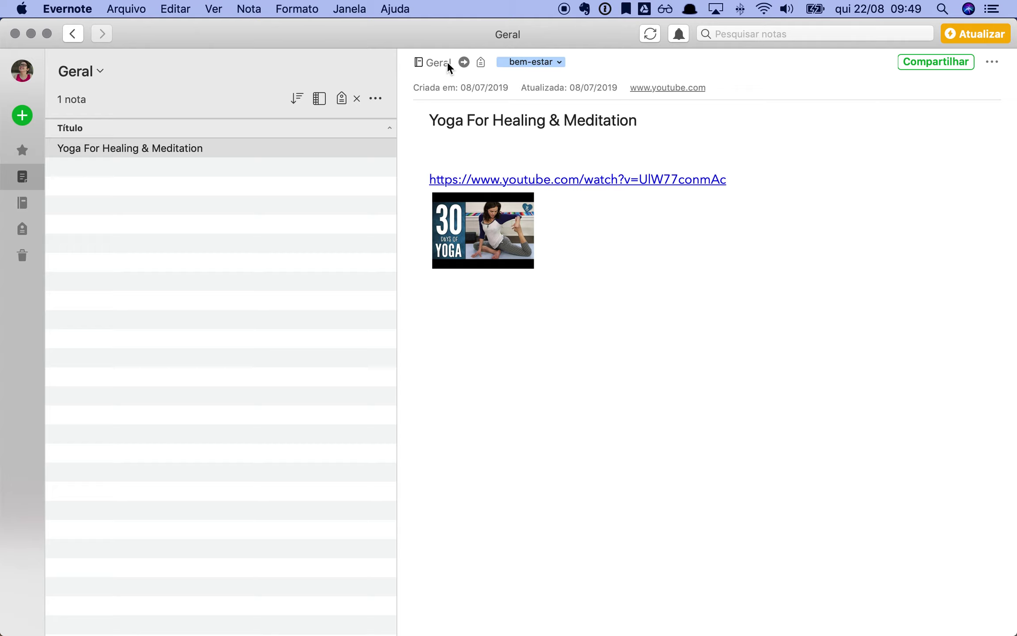
Move the note "Yoga For Healing & Meditation" from Geral to the Artigos e vídeos notebook.
click(448, 62)
click(450, 196)
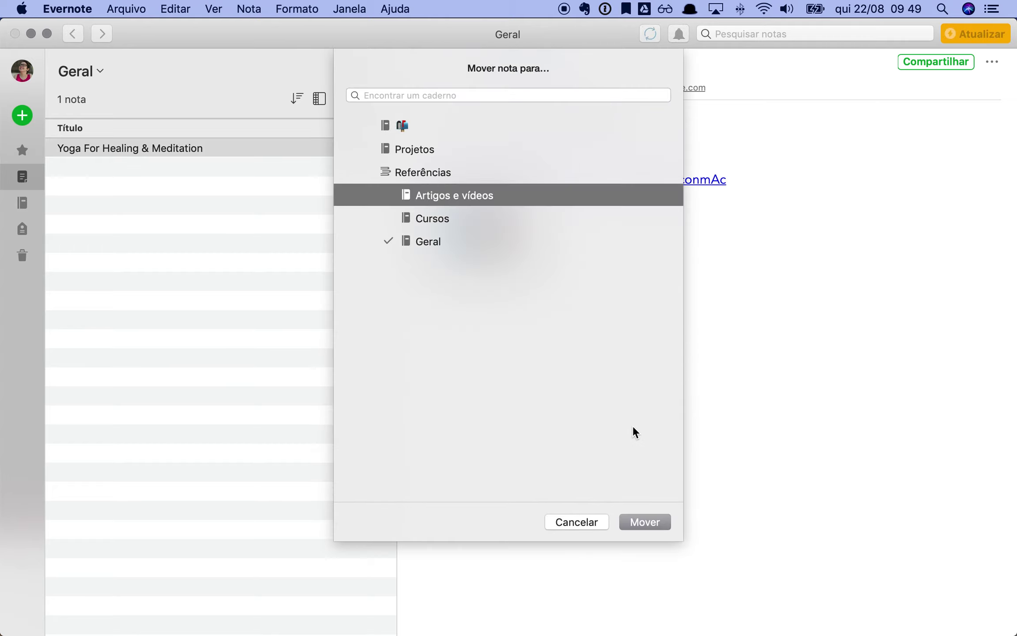
click(645, 521)
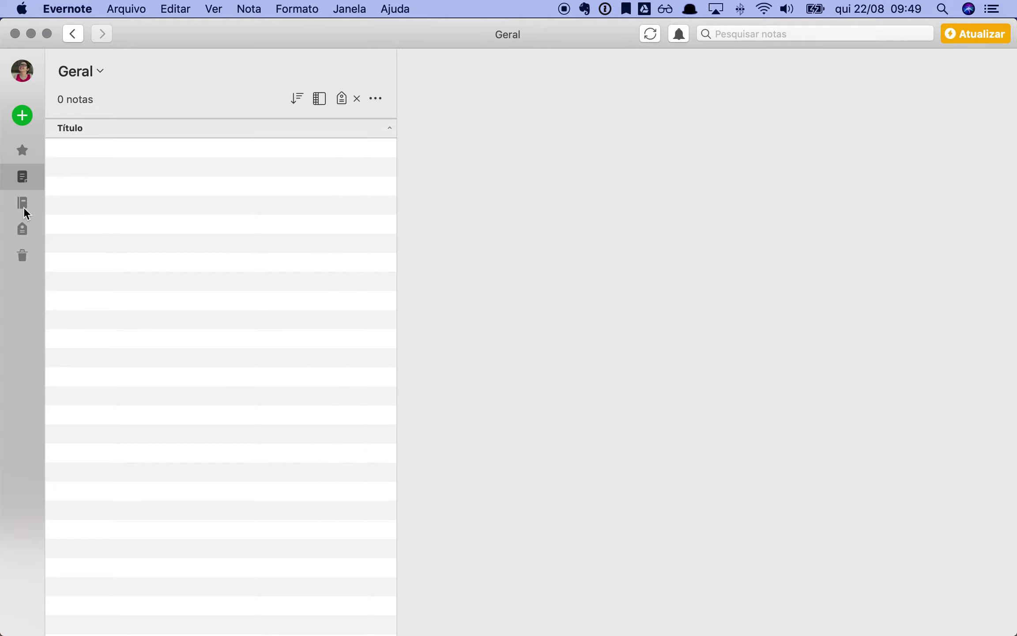
Reopen the Geral notebook from the notebook list and filter its notes by the tag saúde.
click(23, 207)
click(205, 328)
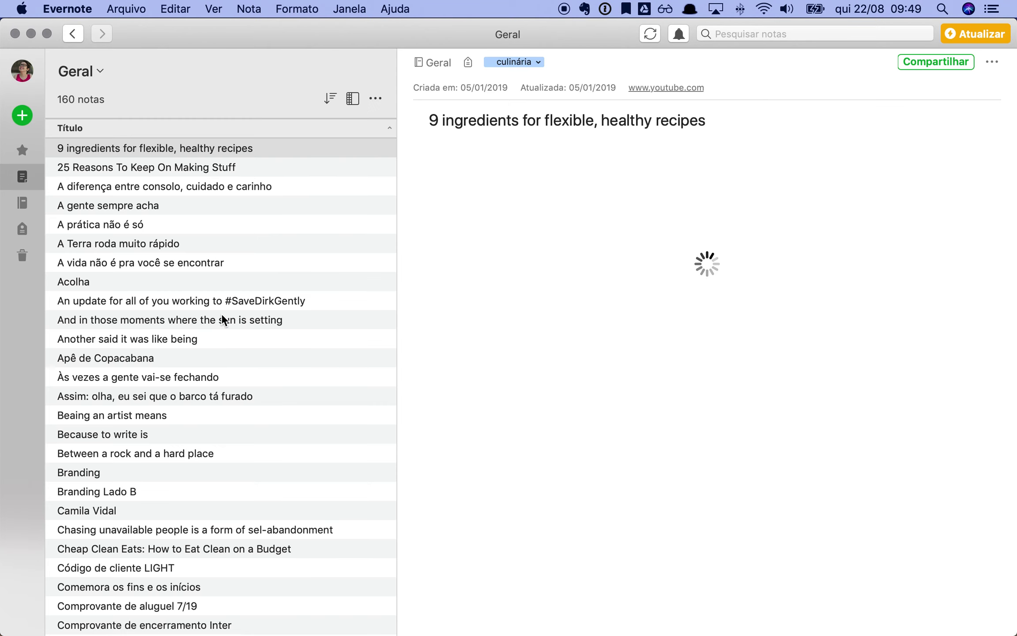
click(353, 98)
scroll(346, 276, down, 3)
scroll(347, 273, up, 2)
scroll(348, 276, up, 1)
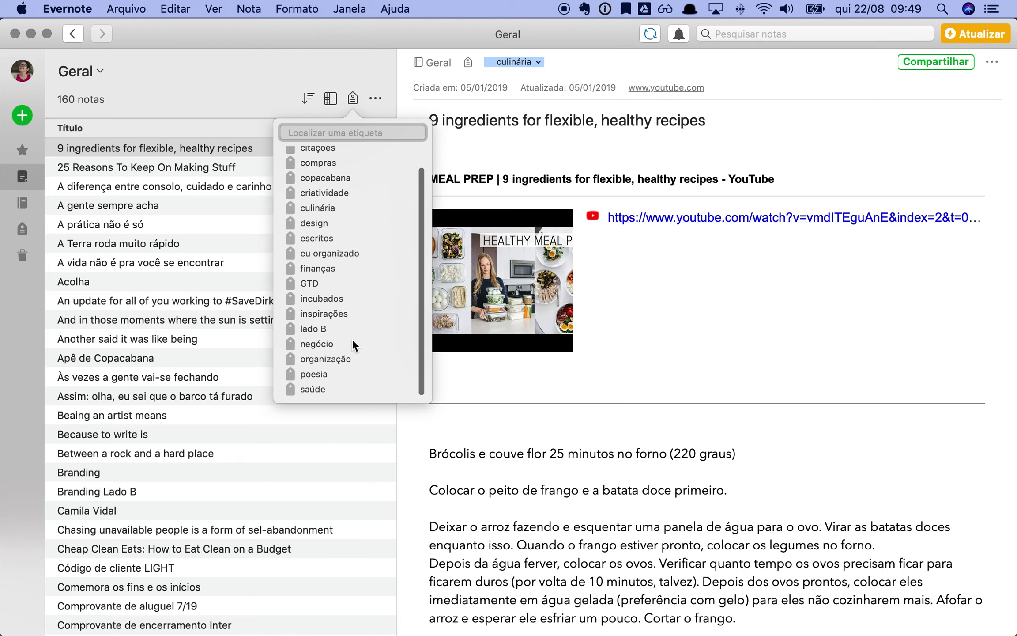
click(348, 387)
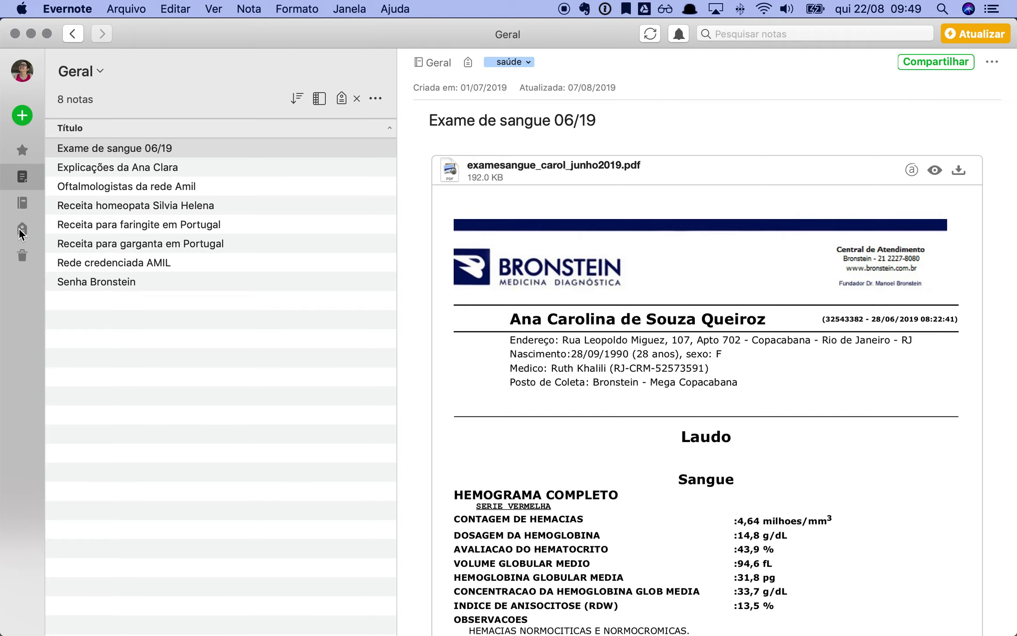
Check the overview of all tags, and open the Cursos notebook to look through its note list.
click(23, 203)
click(26, 227)
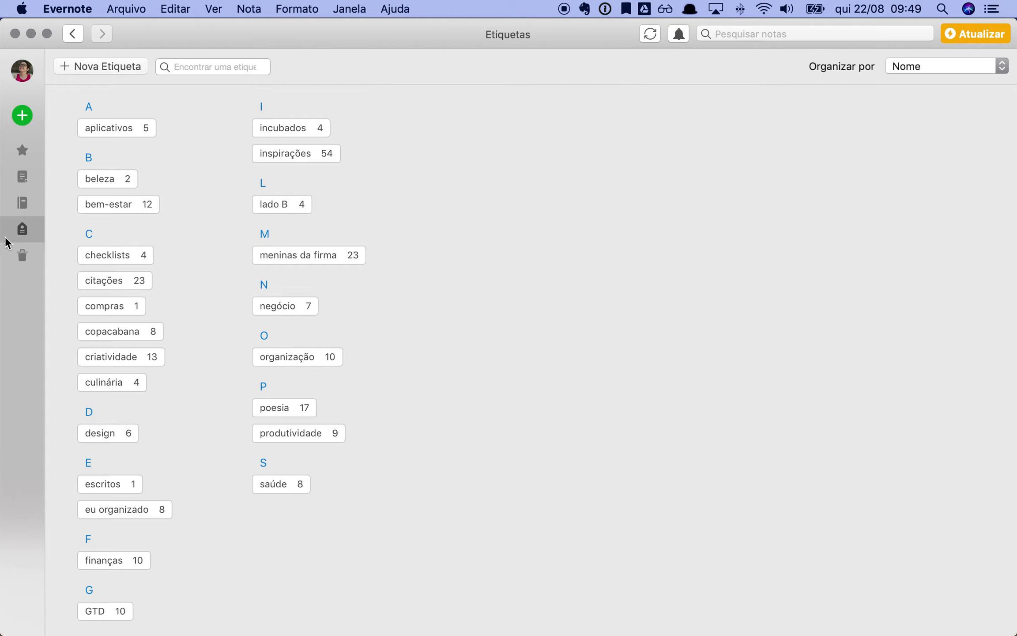
click(23, 204)
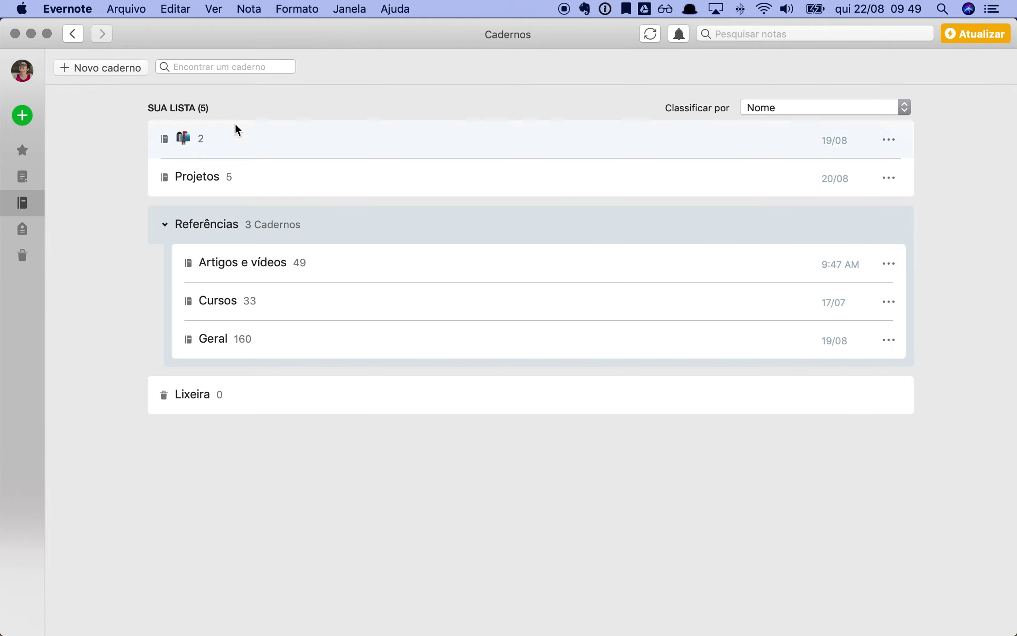
click(282, 305)
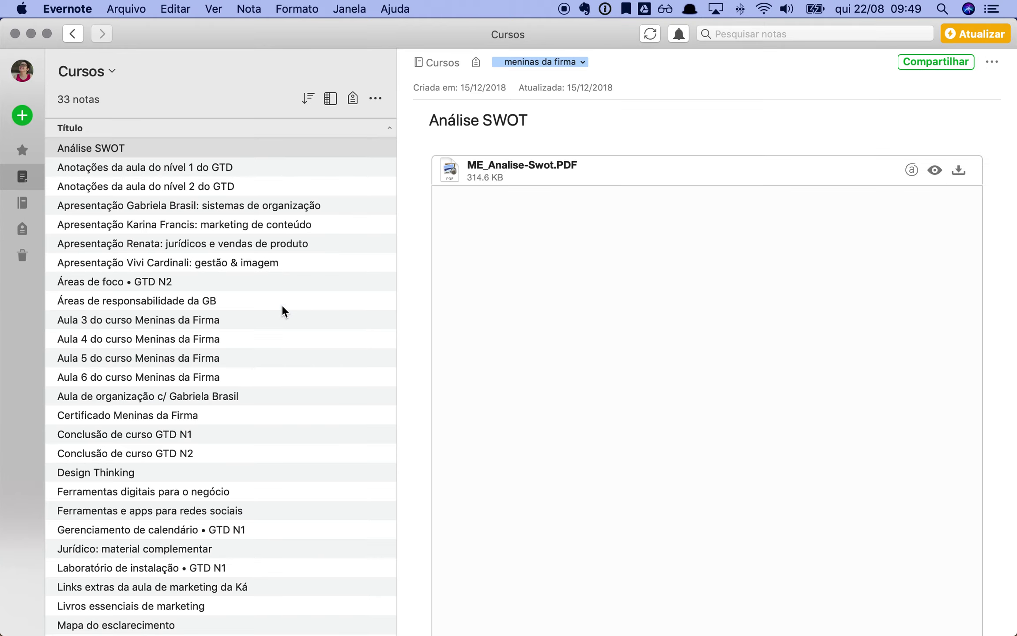
scroll(342, 305, down, 5)
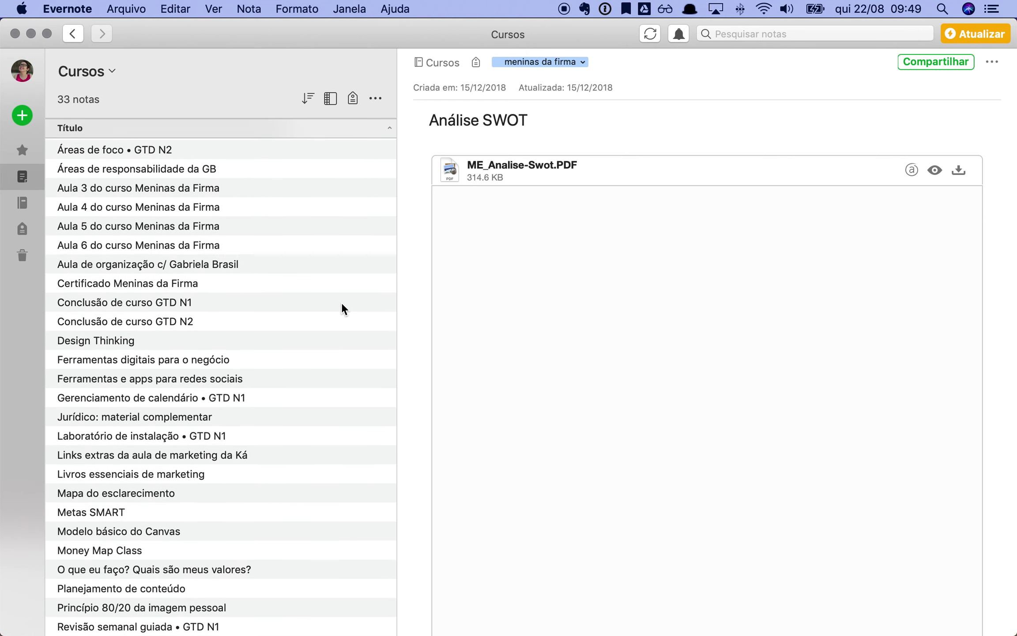
scroll(343, 307, up, 5)
Look through the tags available for filtering the Cursos notebook, and close the tag list without choosing one.
click(354, 102)
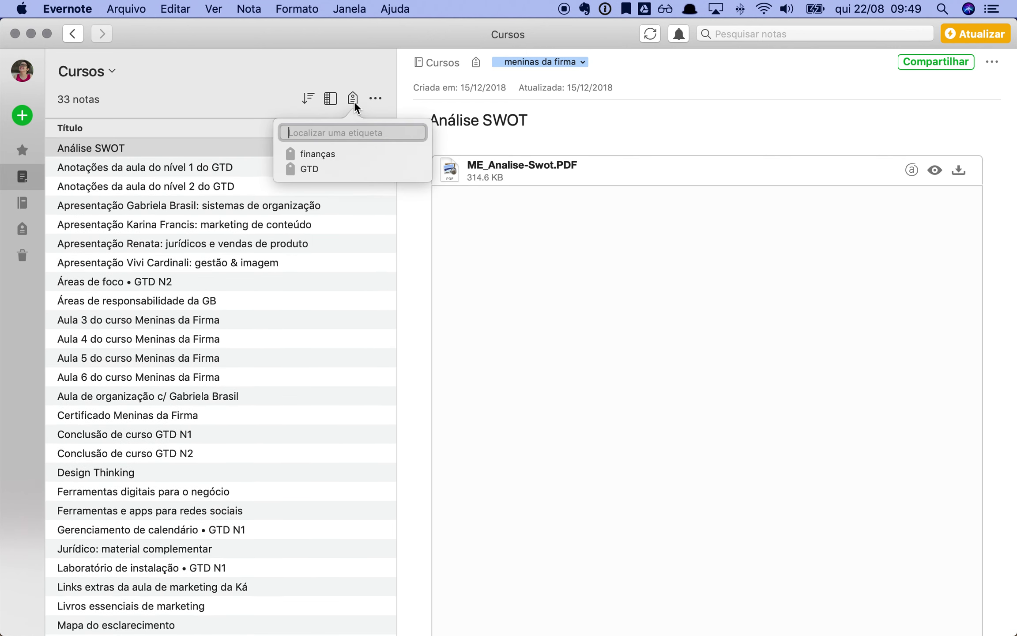
scroll(347, 166, down, 2)
scroll(348, 169, up, 2)
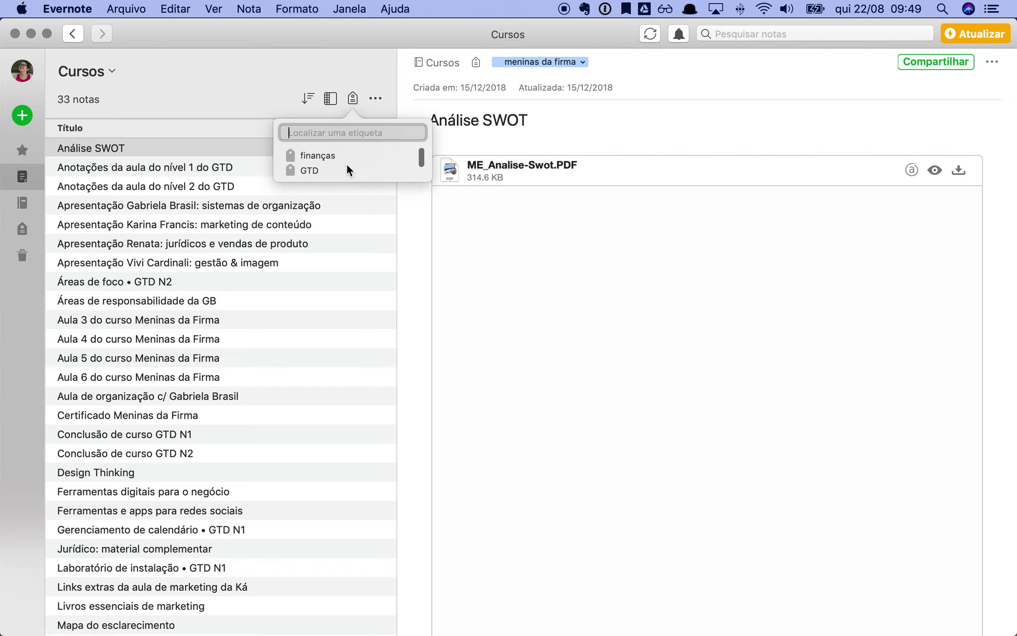
scroll(347, 164, up, 1)
scroll(339, 167, down, 2)
click(414, 230)
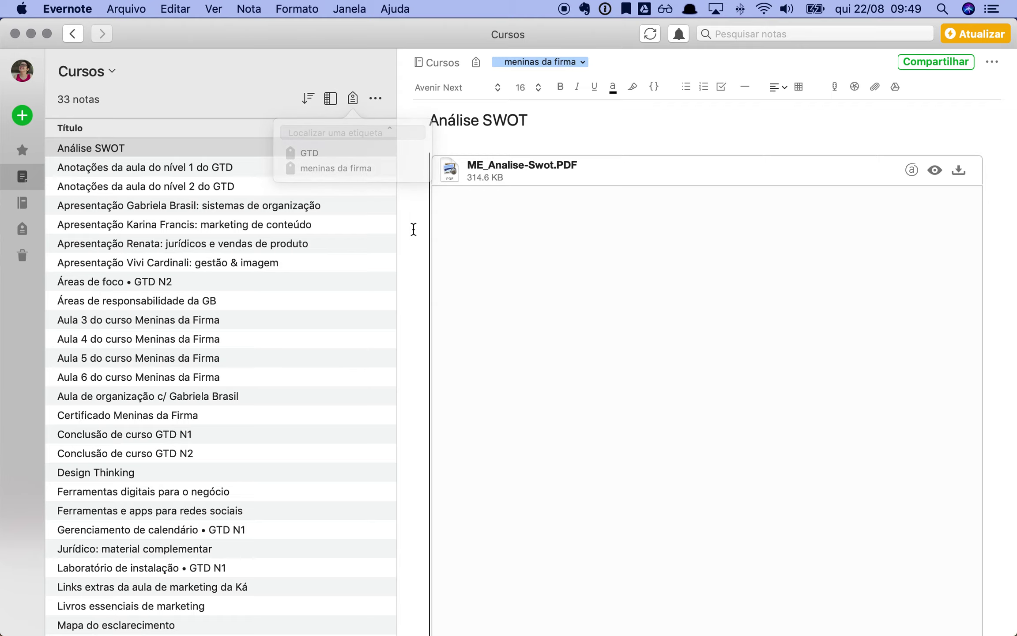
Collapse the Referências stack in the notebook list and open the notebook with the mailbox emoji.
click(20, 199)
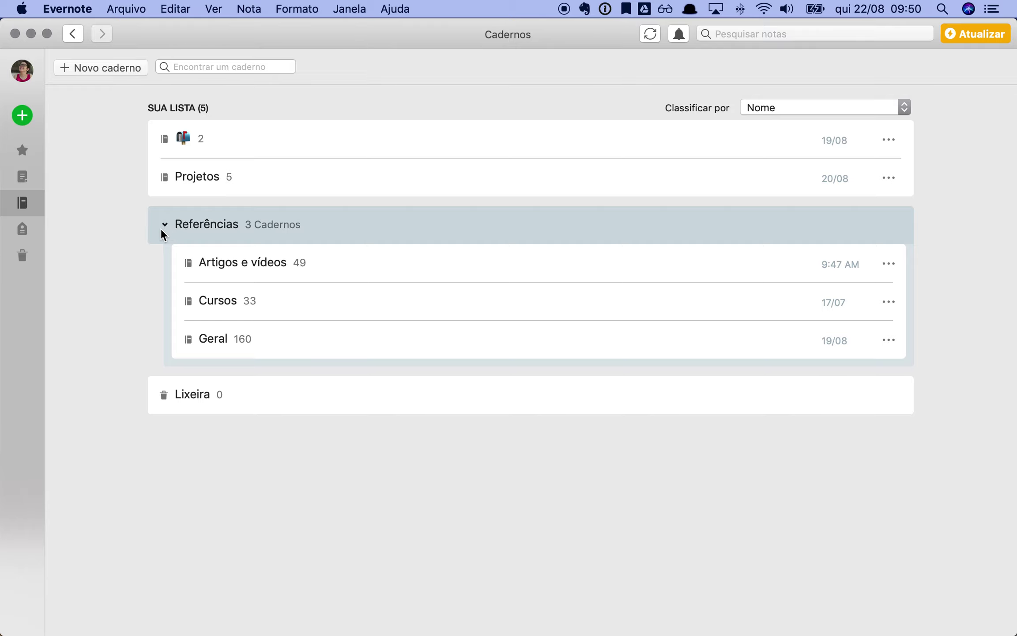
click(164, 225)
click(223, 148)
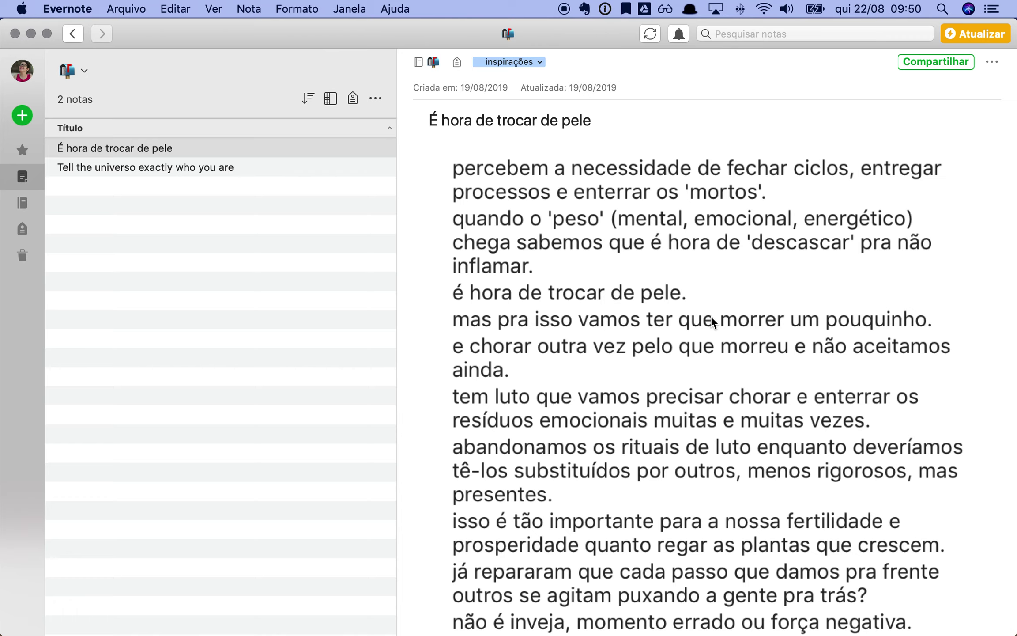
Expand and collapse the Referências stack in the notebook list, and reopen the mailbox notebook.
click(22, 201)
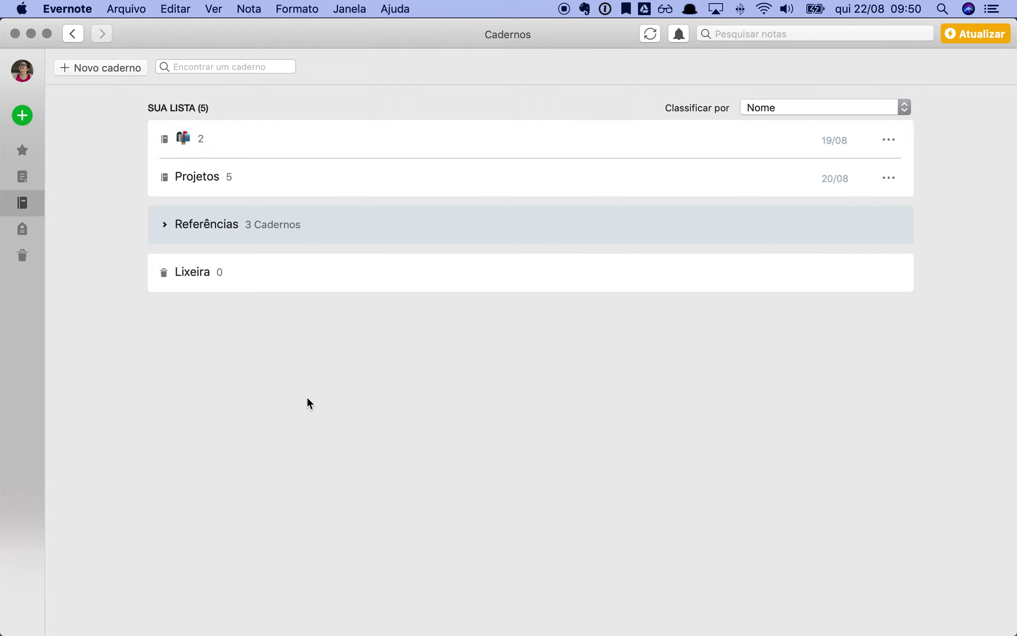
click(165, 224)
click(165, 224)
click(204, 138)
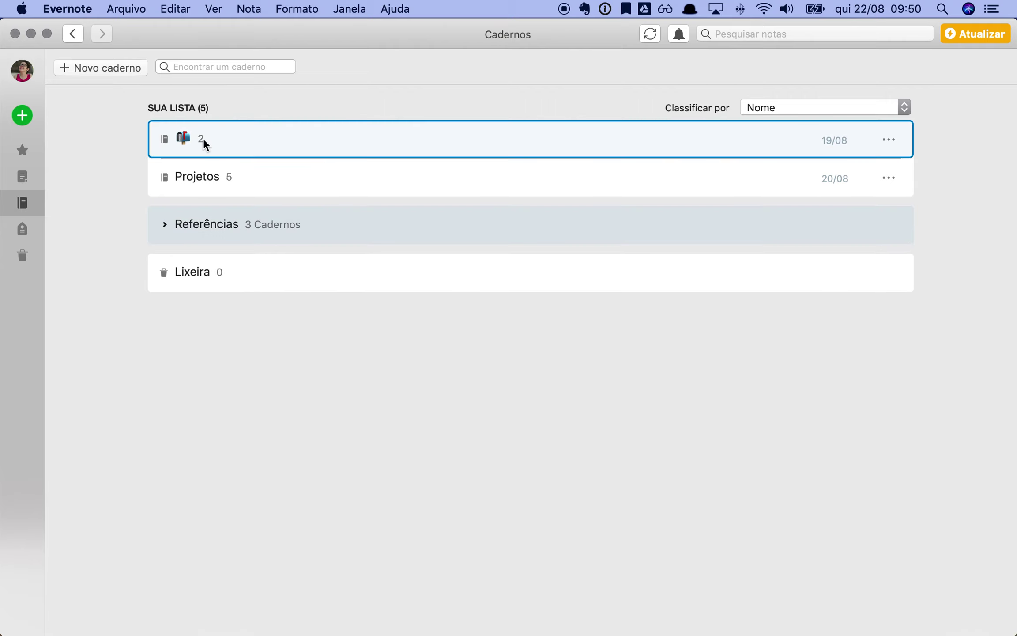
Read through the note "É hora de trocar de pele" in the mailbox notebook.
scroll(704, 456, down, 7)
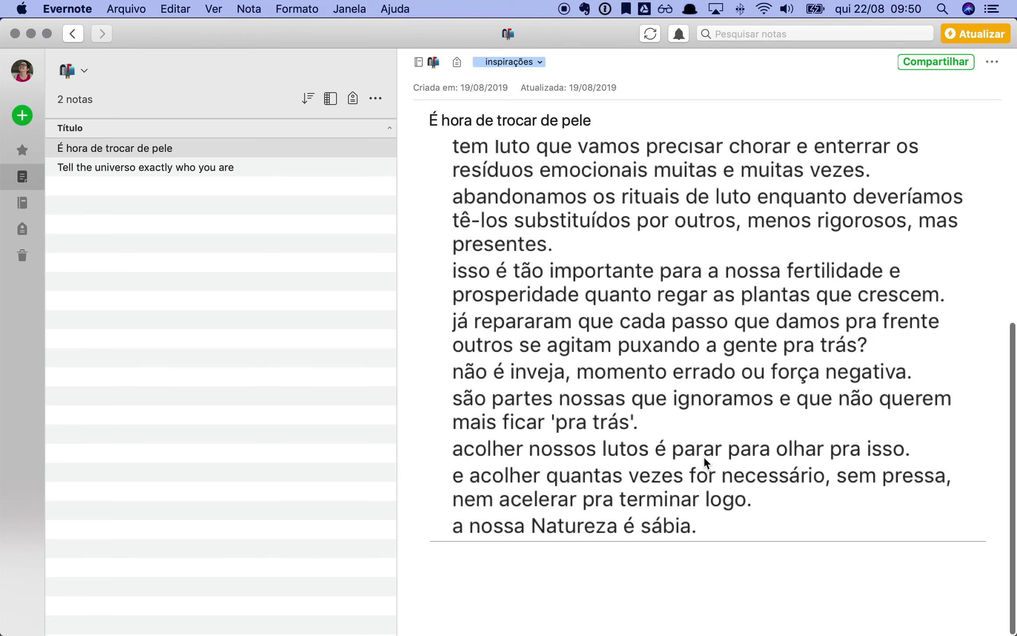
scroll(703, 456, up, 2)
scroll(621, 348, up, 6)
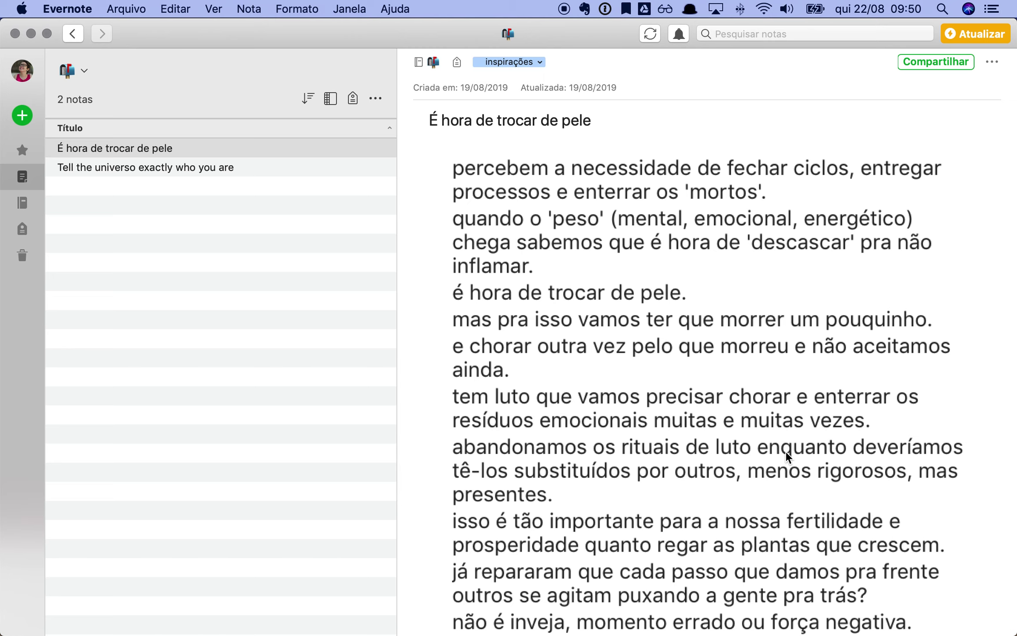
scroll(785, 450, down, 5)
scroll(785, 451, up, 5)
scroll(693, 268, up, 2)
Move the note "É hora de trocar de pele" from the mailbox notebook to Geral.
triple_click(501, 123)
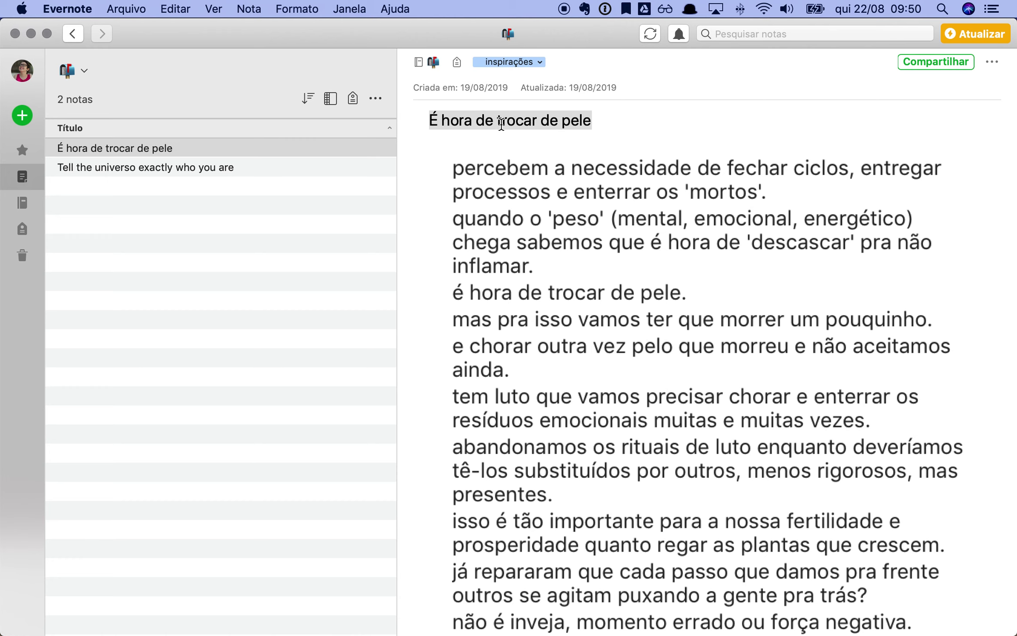
scroll(494, 199, up, 2)
click(433, 62)
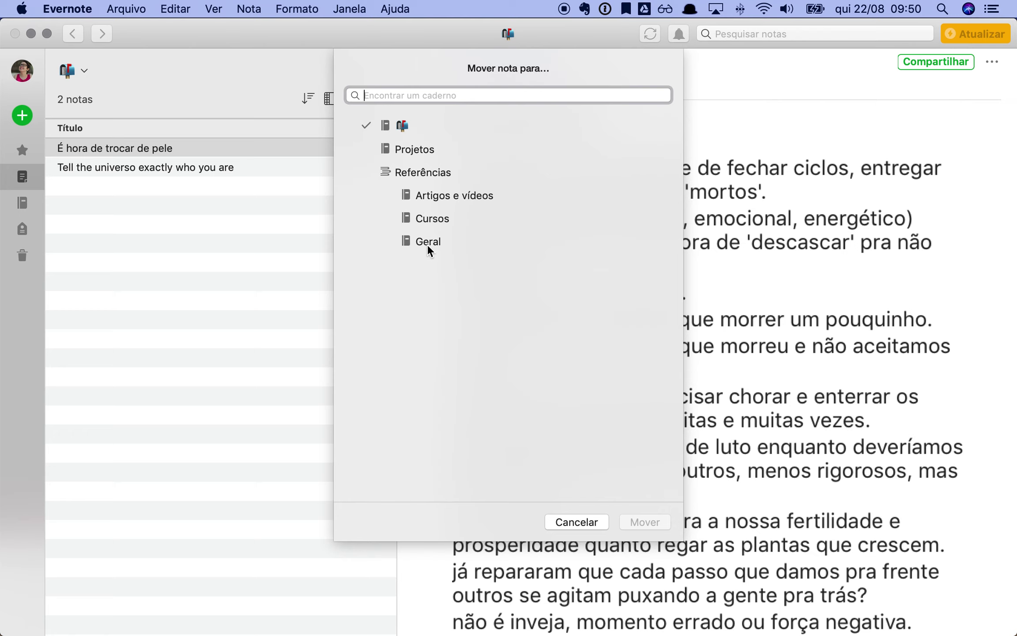
click(592, 522)
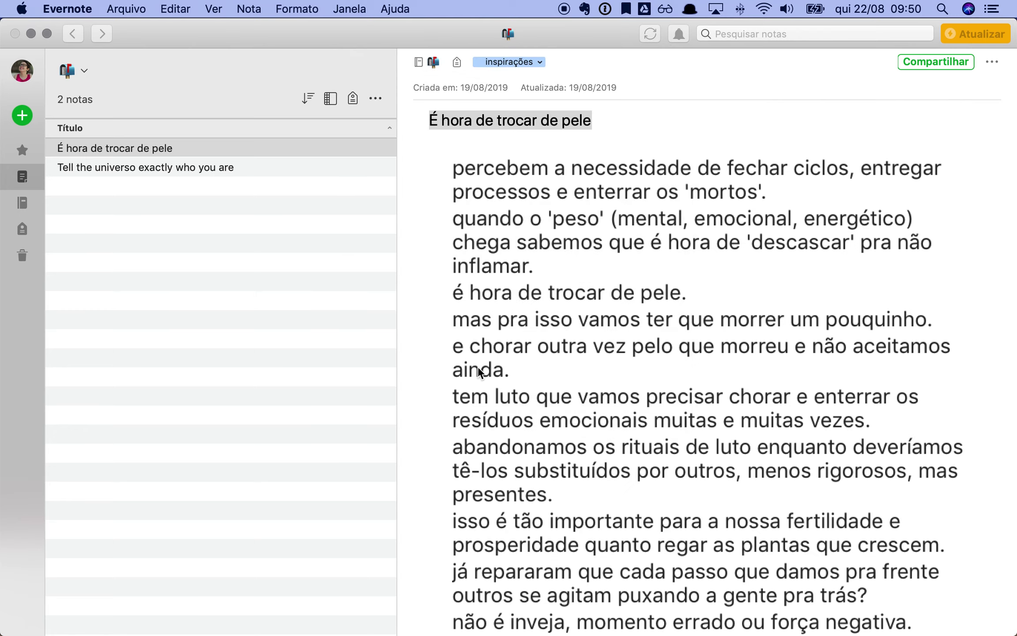
click(427, 67)
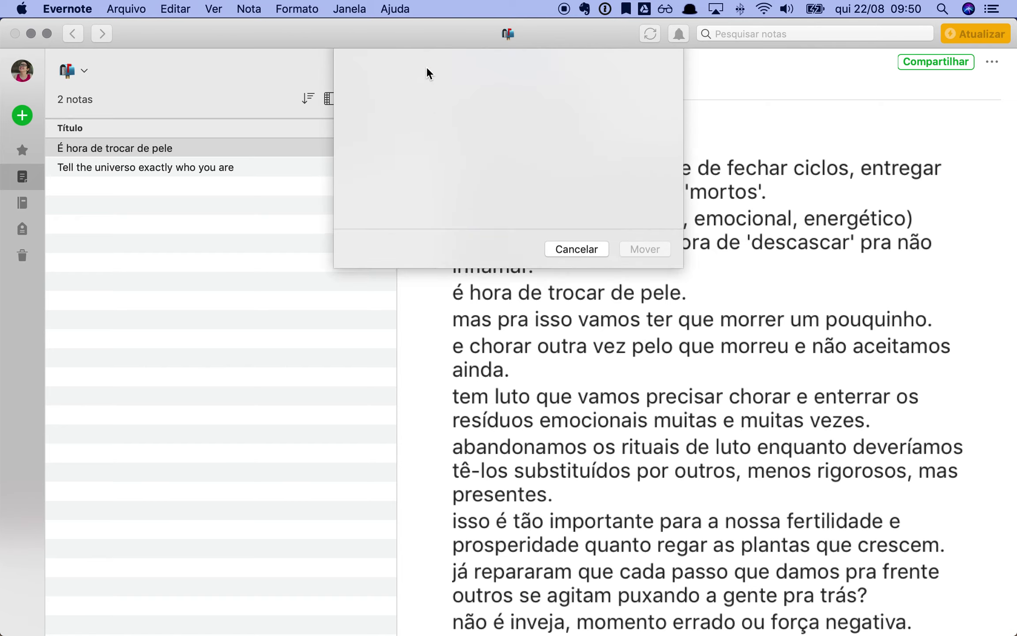
click(431, 241)
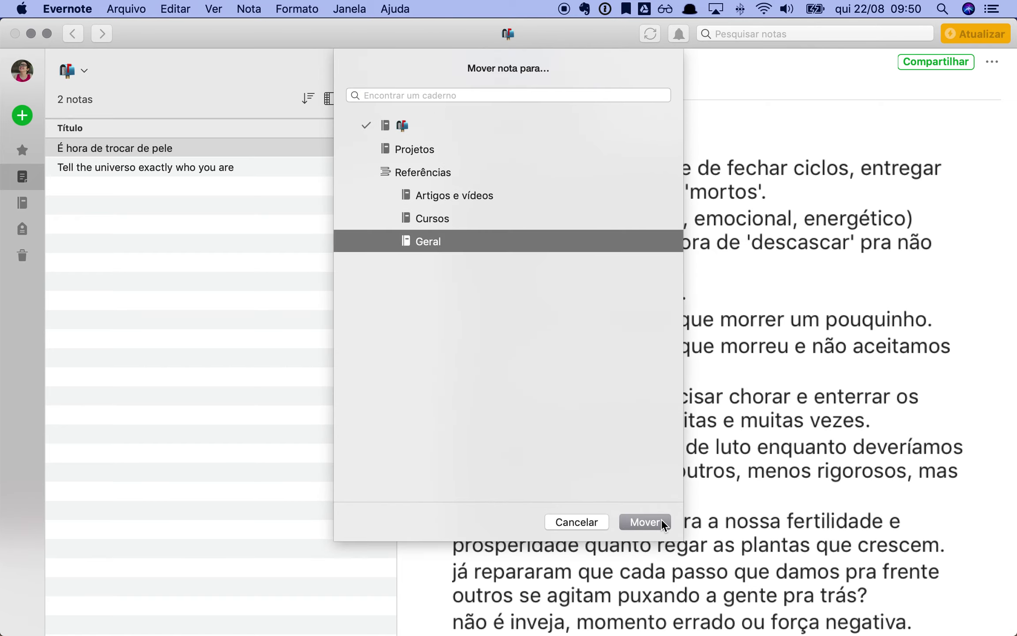
click(661, 519)
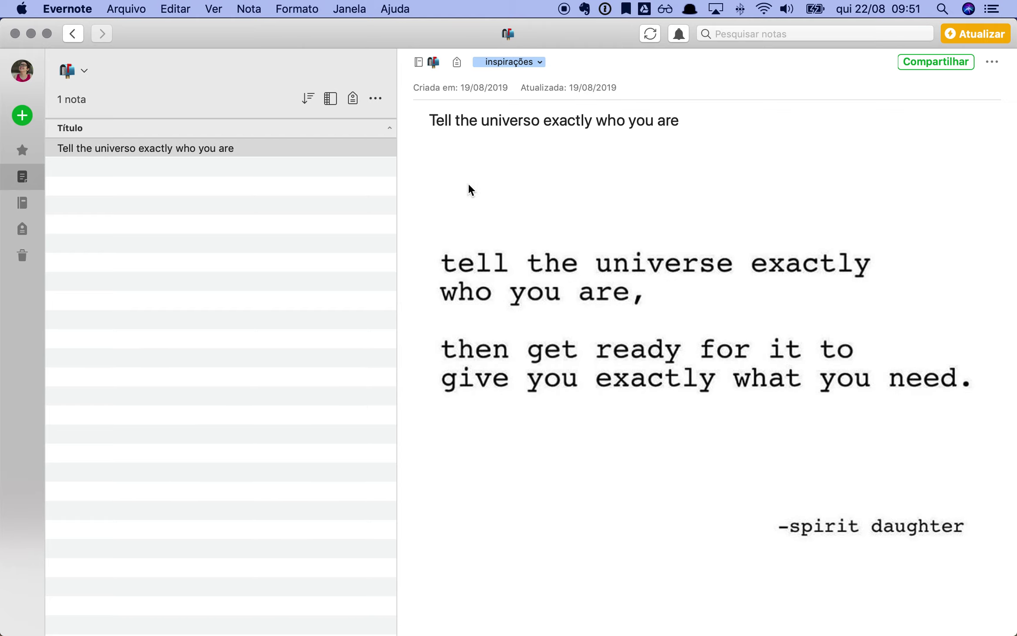
Move the note "Tell the universo exactly who you are" from the mailbox notebook to Geral.
click(432, 61)
click(427, 242)
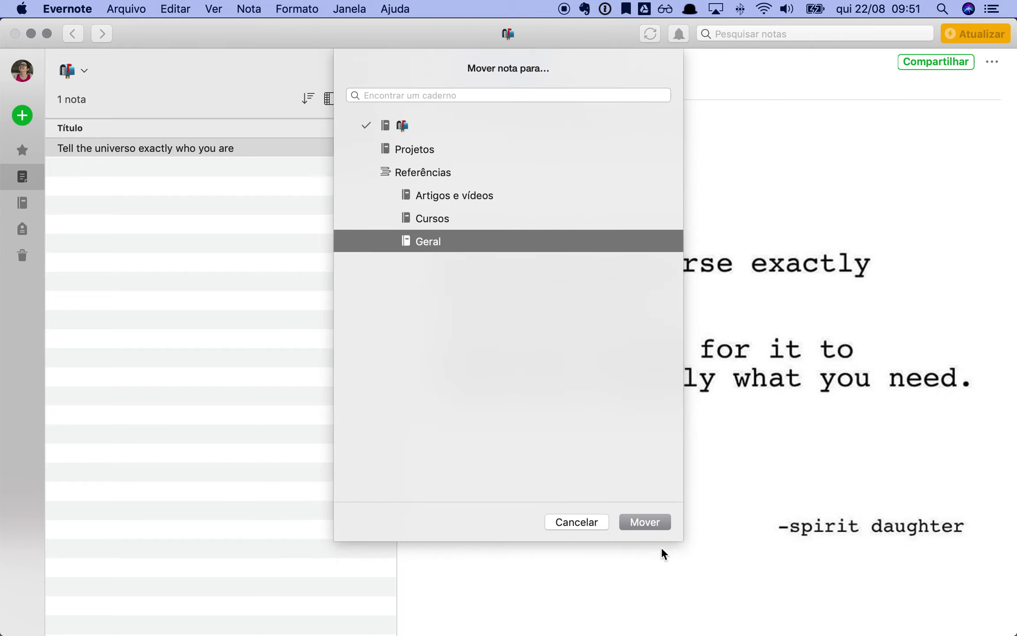
click(645, 521)
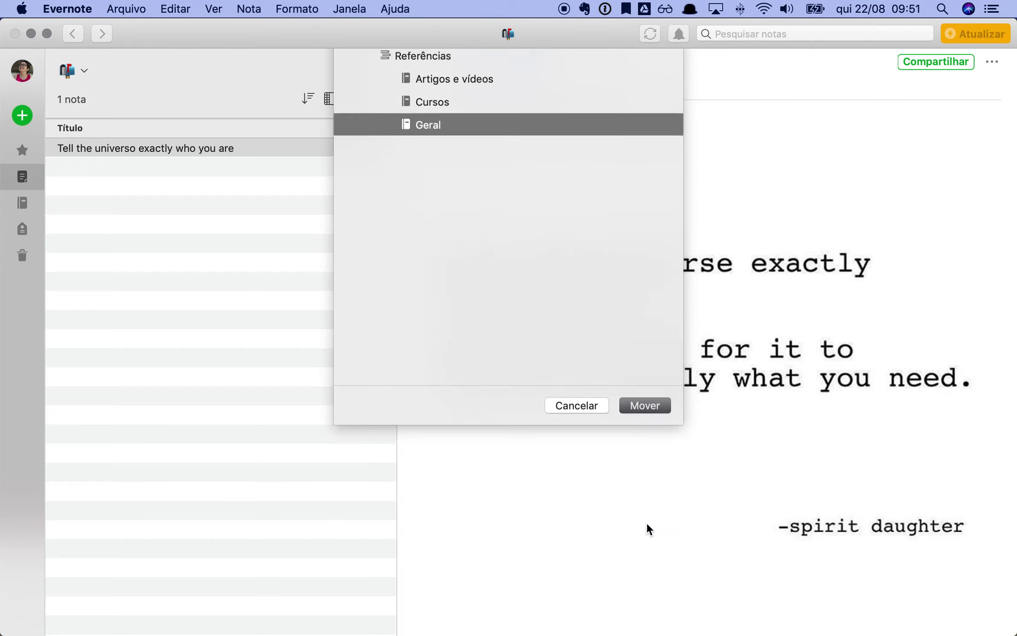
Open the notes tagged inspirações from the tag overview, look through them, and return to the notebook list.
click(17, 233)
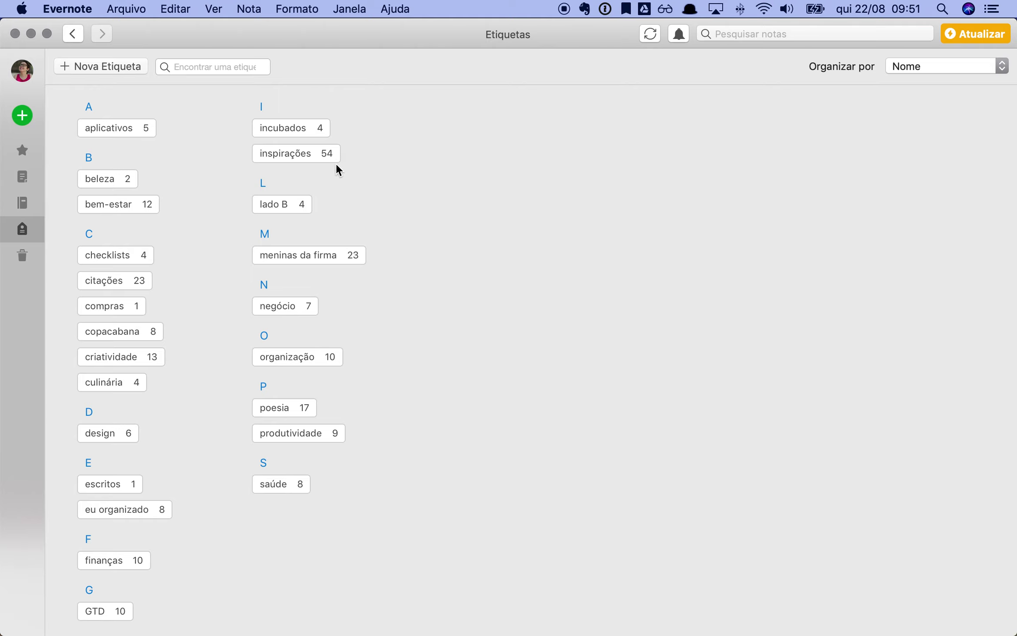
double_click(320, 153)
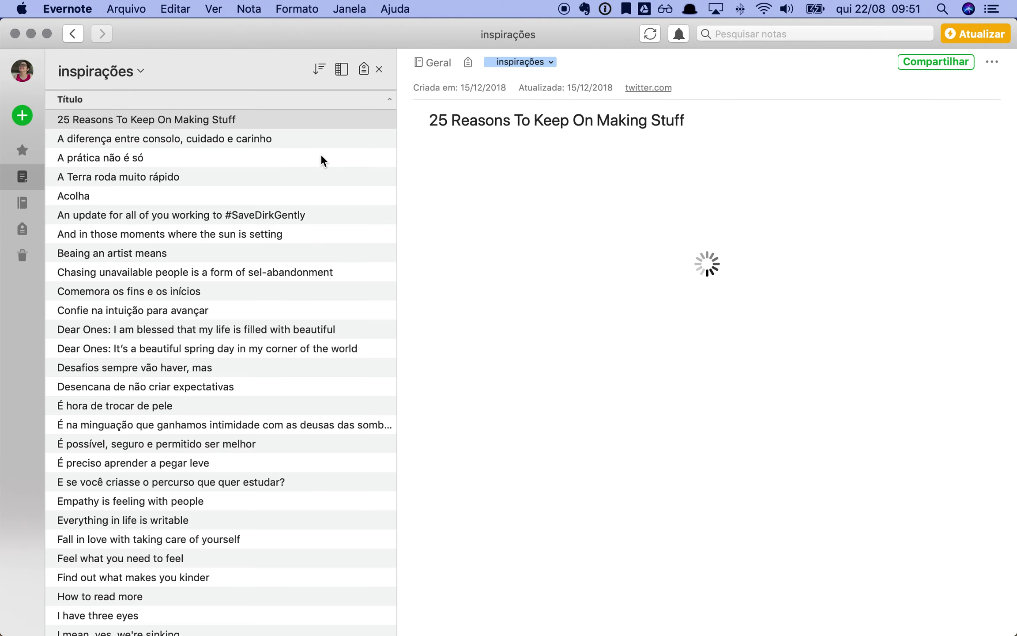
scroll(320, 153, down, 10)
scroll(320, 153, up, 10)
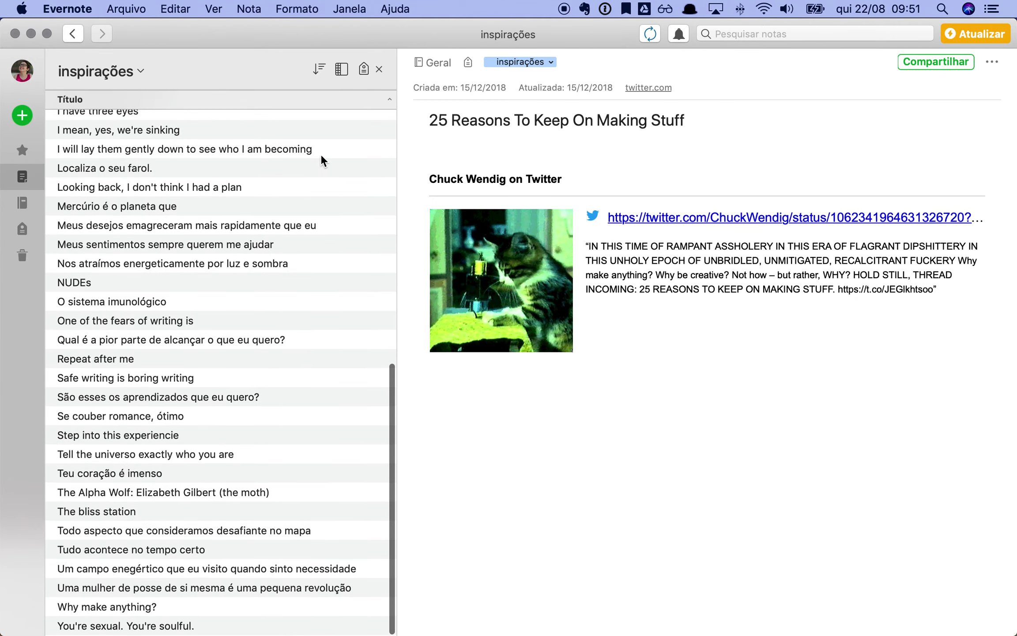
scroll(321, 156, down, 10)
scroll(321, 156, up, 10)
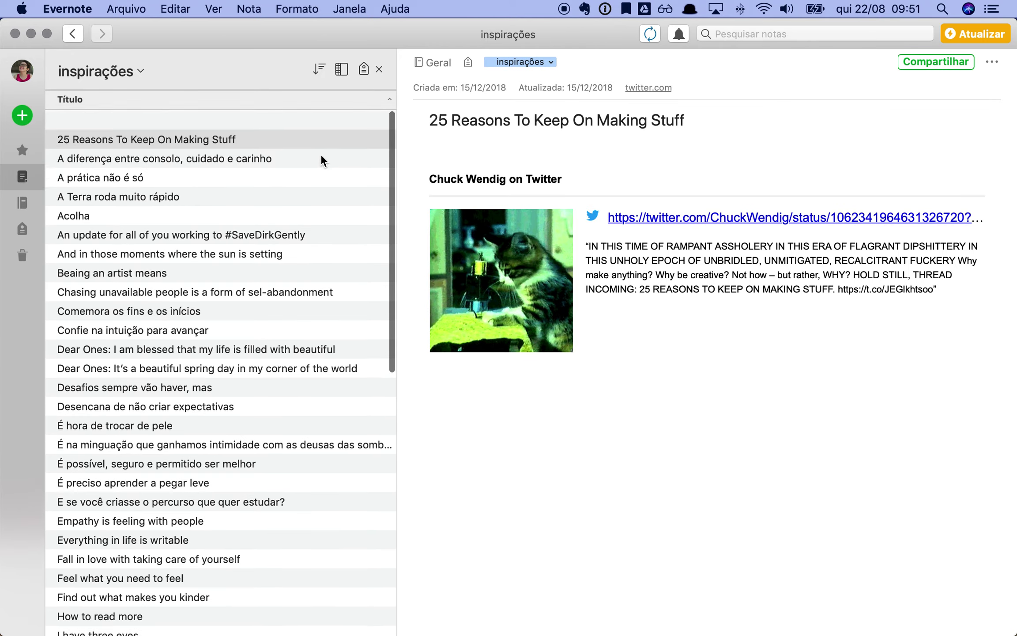
click(22, 204)
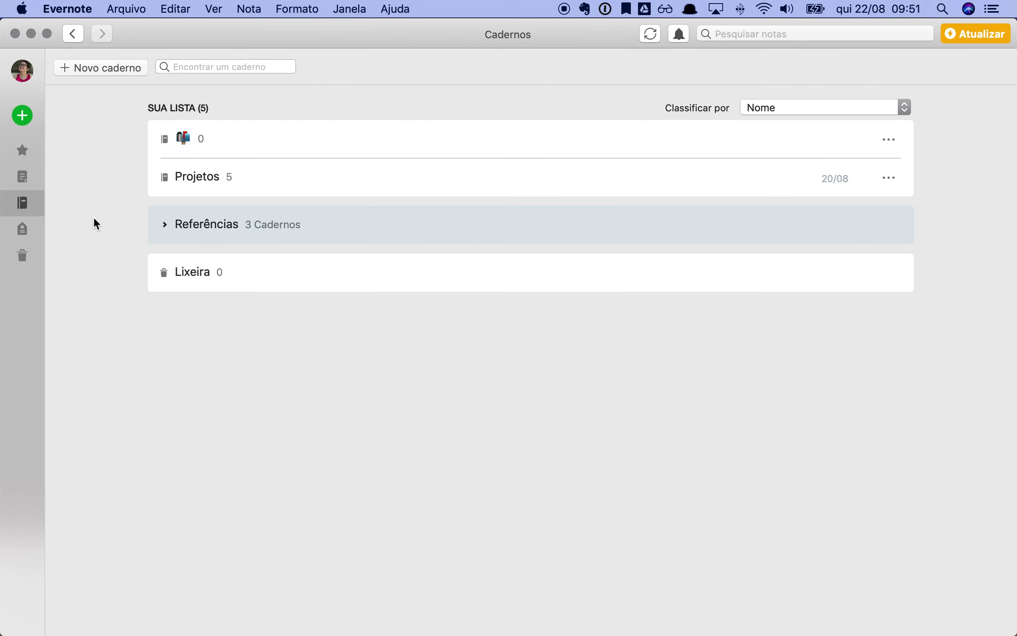